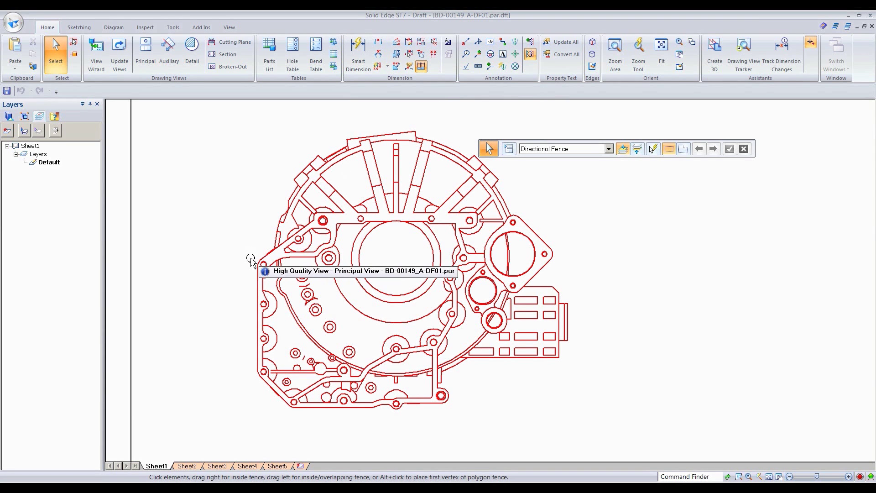
# Retrieve the model's linear, radial and angular dimensions plus annotations into the housing drawing view.
pyautogui.click(410, 71)
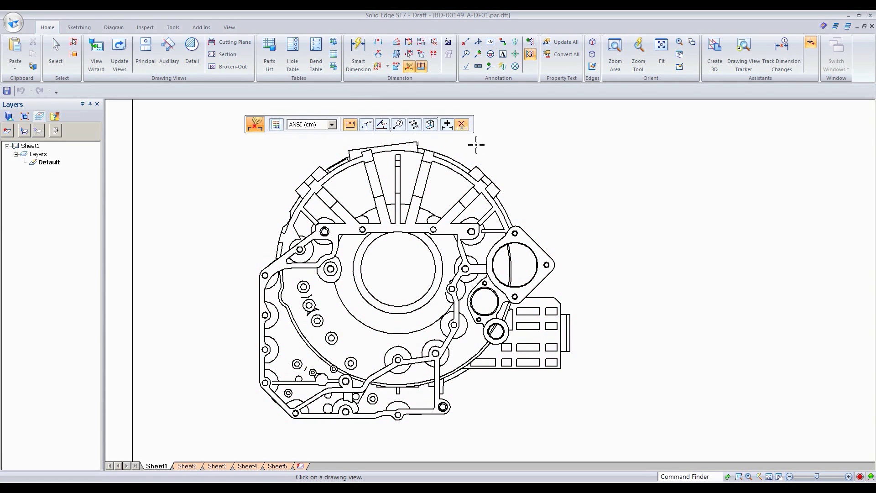
pyautogui.click(448, 124)
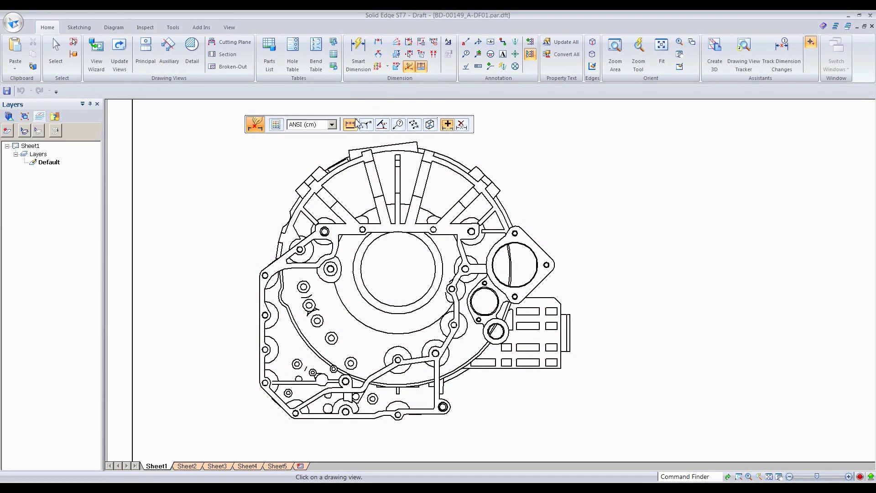
pyautogui.moveTo(343, 125); pyautogui.dragTo(304, 115)
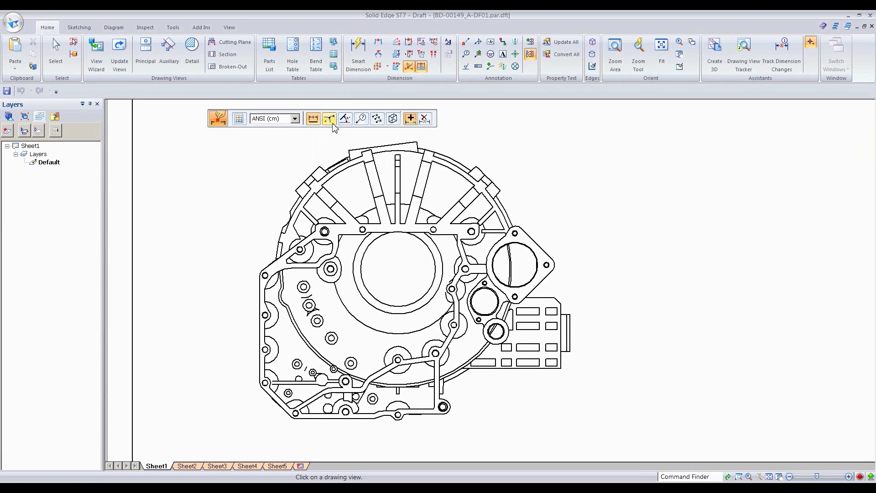
pyautogui.click(346, 118)
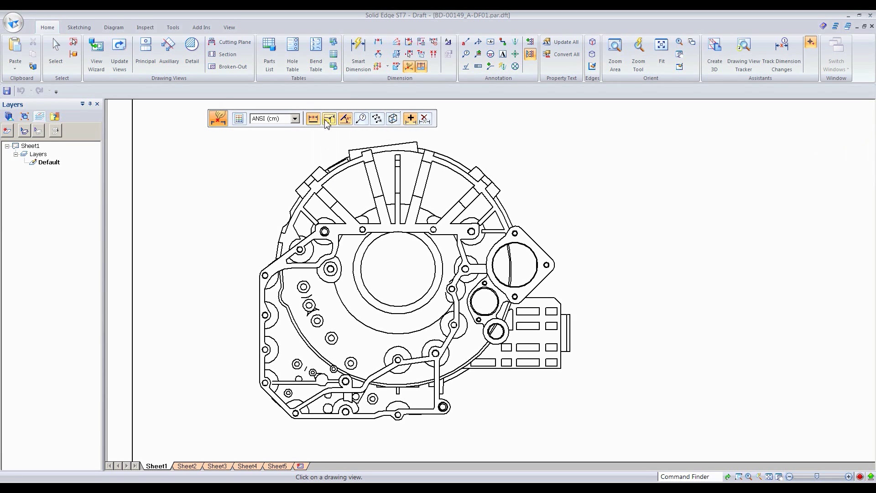
pyautogui.click(361, 119)
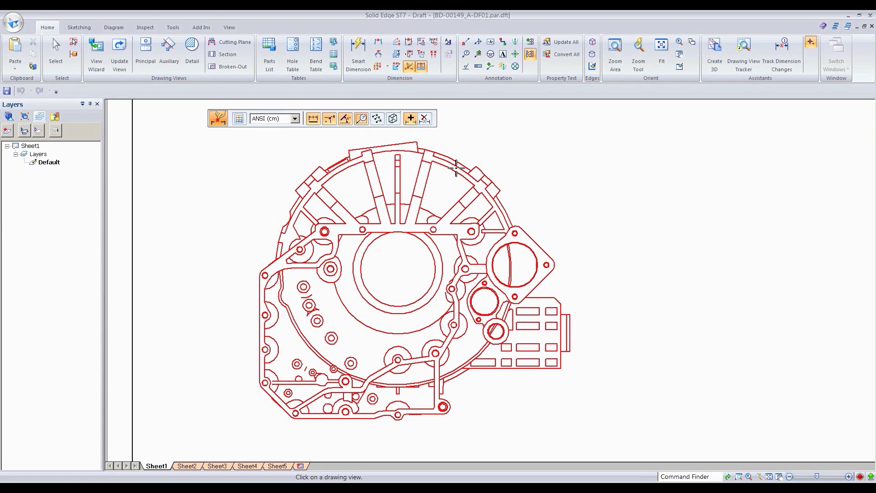
pyautogui.click(524, 162)
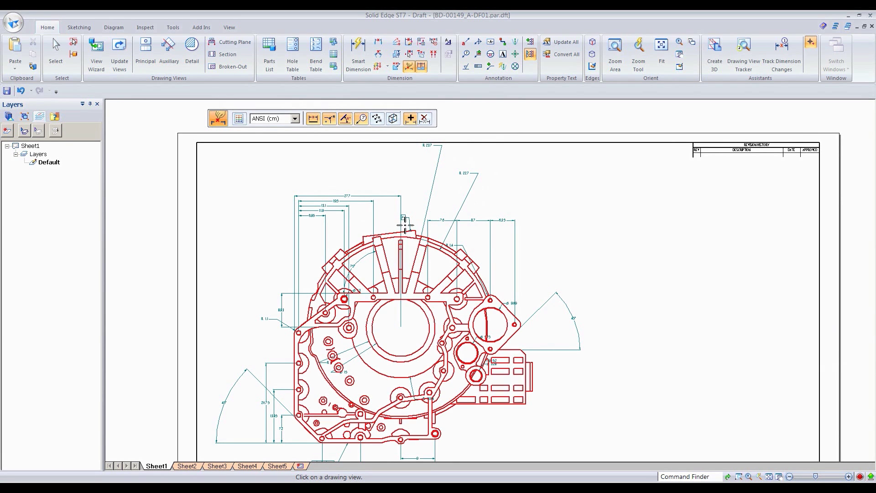
# Remove the retrieved radial and angular dimensions and annotations from the drawing view, excluding linear dimensions from the removal.
pyautogui.moveTo(411, 289); pyautogui.dragTo(417, 198, button='middle')
pyautogui.scroll(1, 322, 385)
pyautogui.scroll(5, 322, 386)
pyautogui.scroll(-6, 324, 372)
pyautogui.moveTo(392, 305); pyautogui.dragTo(340, 332, button='middle')
pyautogui.scroll(-2, 340, 332)
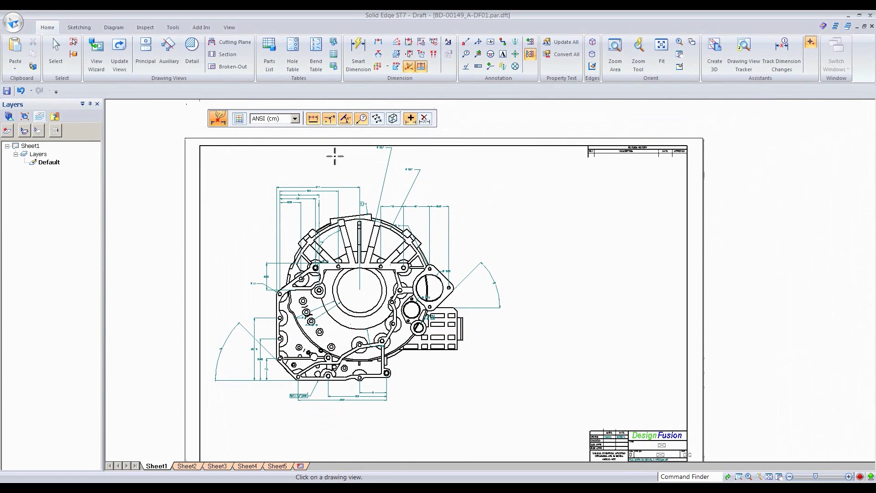
pyautogui.click(312, 119)
pyautogui.click(425, 119)
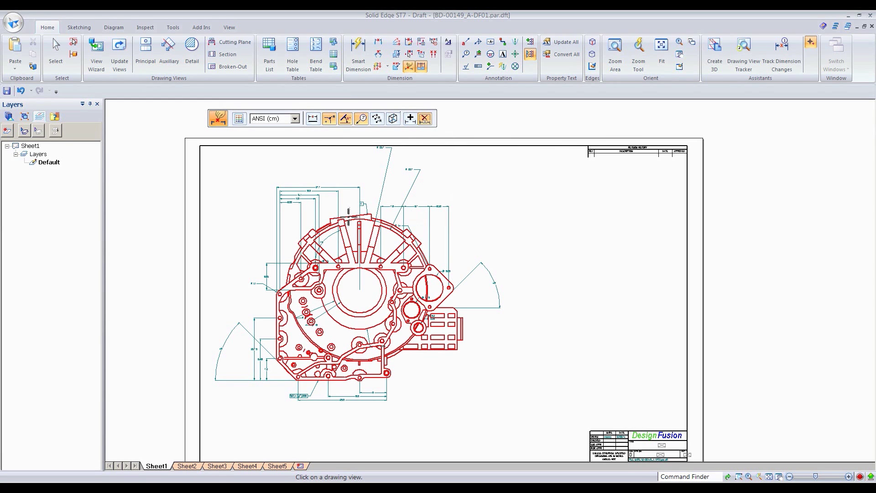
pyautogui.click(345, 121)
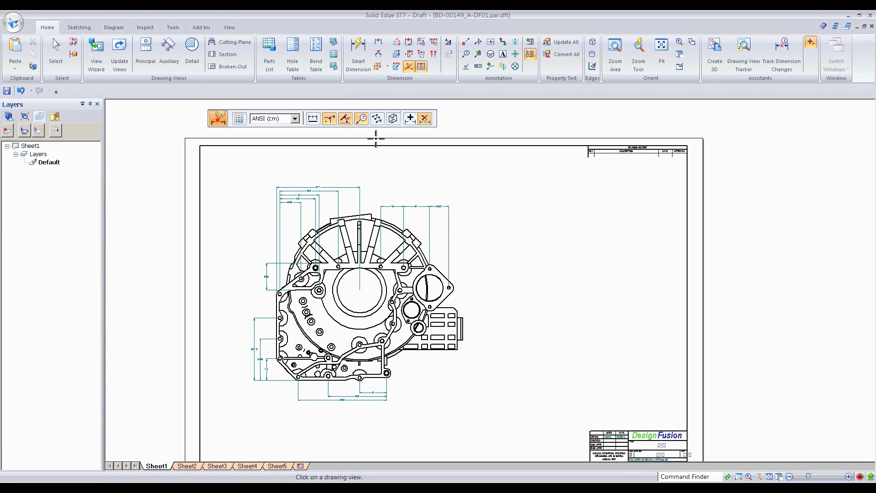
# Set dimension retrieval to add linear and radial dimensions only, with angular dimensions and annotations turned off.
pyautogui.click(410, 118)
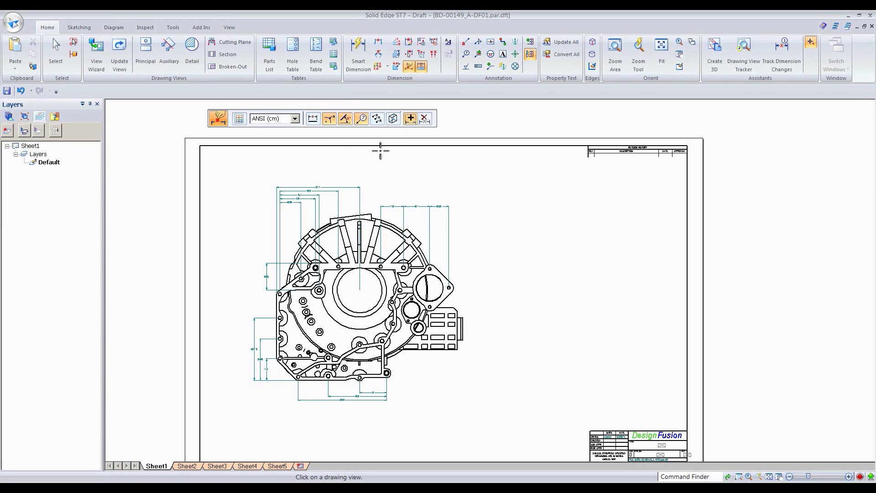
pyautogui.click(313, 119)
pyautogui.click(347, 121)
pyautogui.click(362, 121)
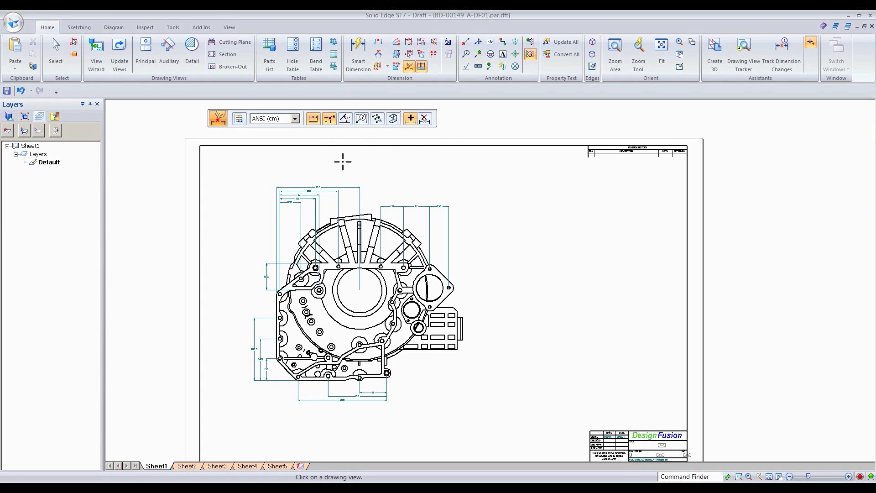
# Remove every retrieved dimension from the housing view, with linear, radial, angular and annotation types included in the removal.
pyautogui.click(313, 118)
pyautogui.click(371, 216)
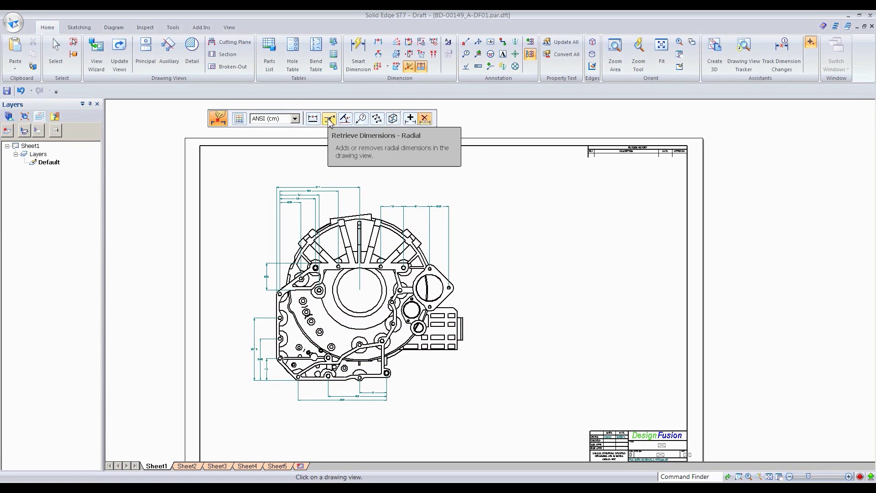
pyautogui.click(313, 119)
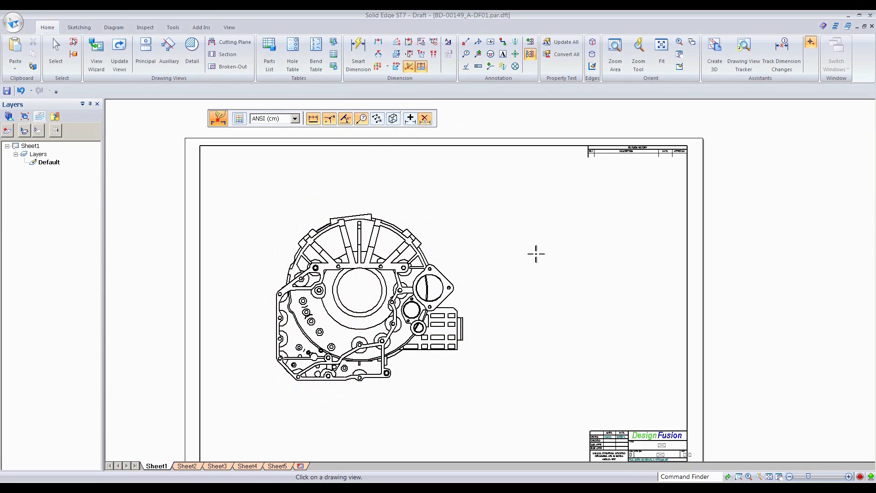
# Retrieve only the linear dimensions from the model into the housing drawing view.
pyautogui.click(410, 118)
pyautogui.click(429, 212)
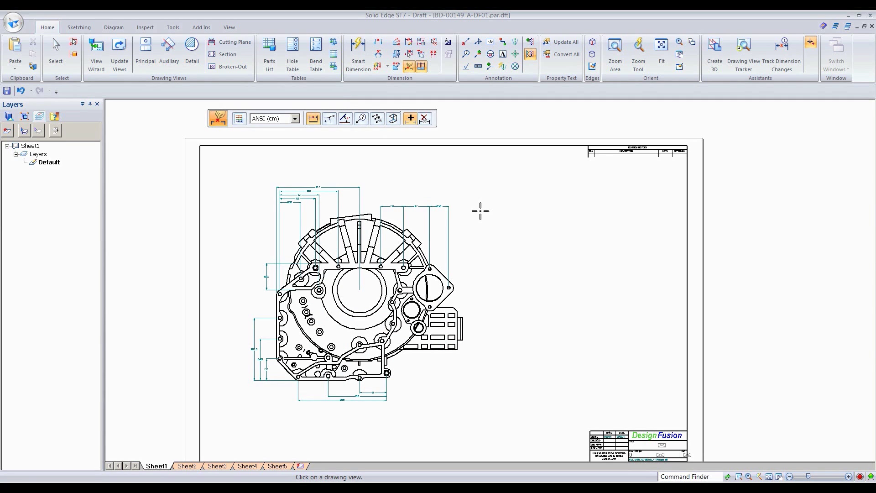
pyautogui.scroll(-1, 480, 211)
pyautogui.scroll(1, 480, 210)
pyautogui.scroll(-1, 481, 210)
pyautogui.scroll(1, 480, 211)
pyautogui.scroll(-2, 471, 213)
pyautogui.scroll(2, 408, 230)
pyautogui.scroll(3, 371, 233)
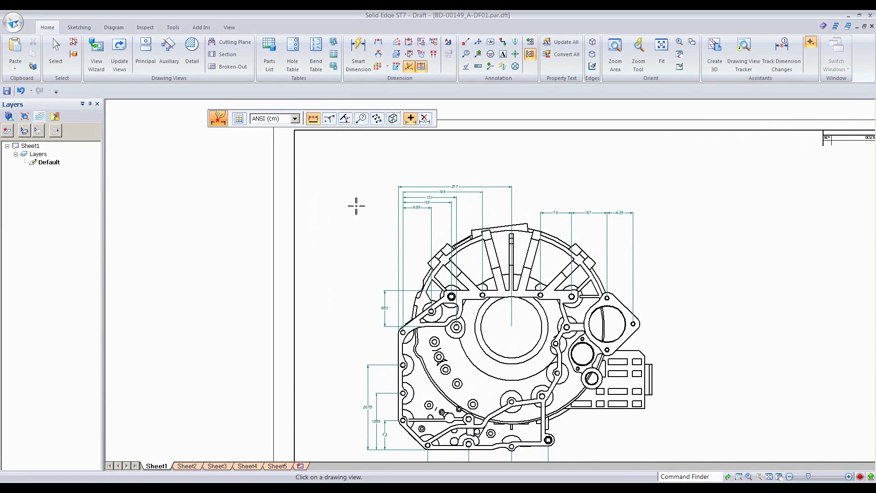
pyautogui.click(434, 55)
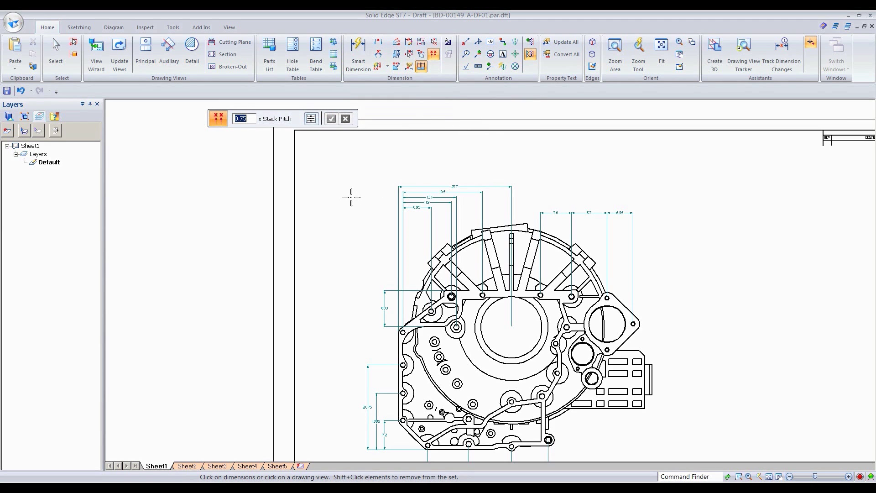
pyautogui.scroll(3, 352, 197)
pyautogui.rightClick(333, 182)
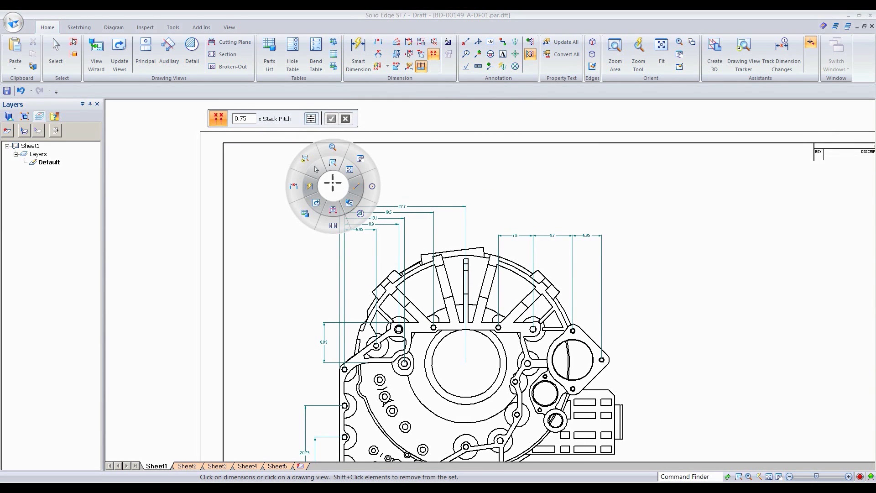
pyautogui.click(316, 170)
# Move the stacked 6.95, 11.9, 13.1, 19.5 and 27.7 dimensions down from above the view onto the housing geometry.
pyautogui.scroll(3, 320, 251)
pyautogui.scroll(2, 321, 252)
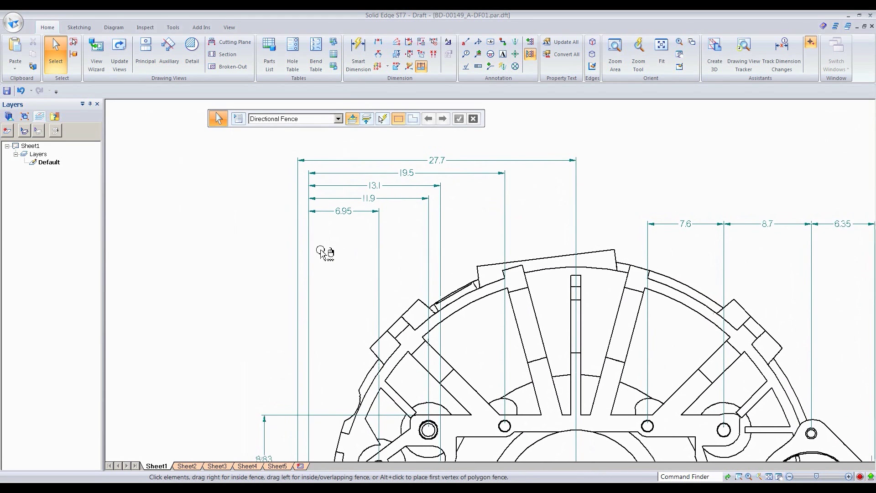
pyautogui.moveTo(330, 215); pyautogui.dragTo(334, 324)
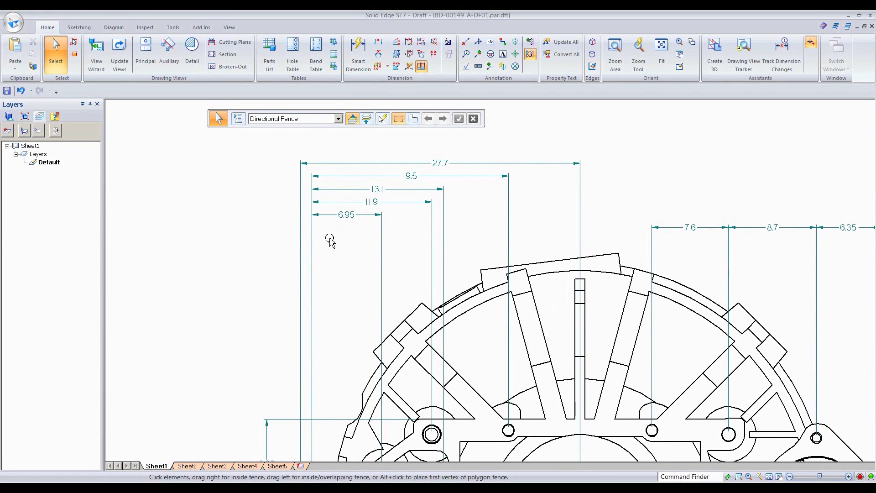
pyautogui.moveTo(328, 216); pyautogui.dragTo(338, 382)
pyautogui.click(338, 201)
pyautogui.moveTo(338, 202); pyautogui.dragTo(328, 403)
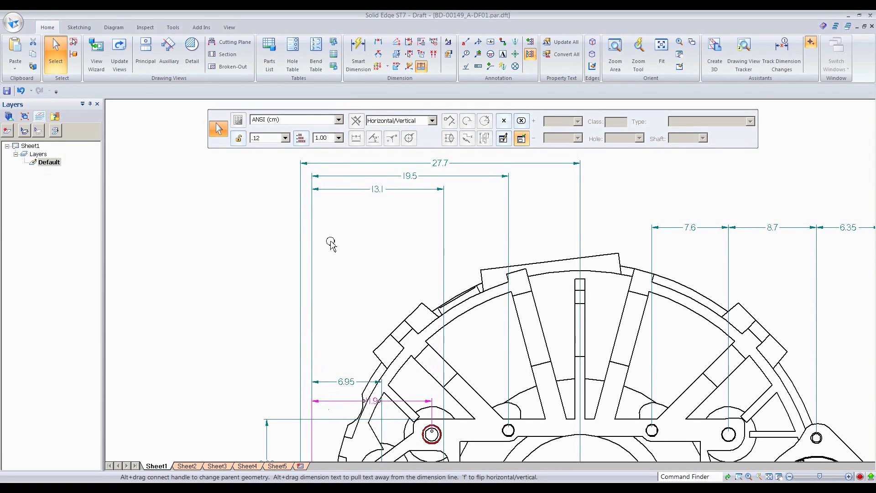
pyautogui.moveTo(342, 190); pyautogui.dragTo(306, 393)
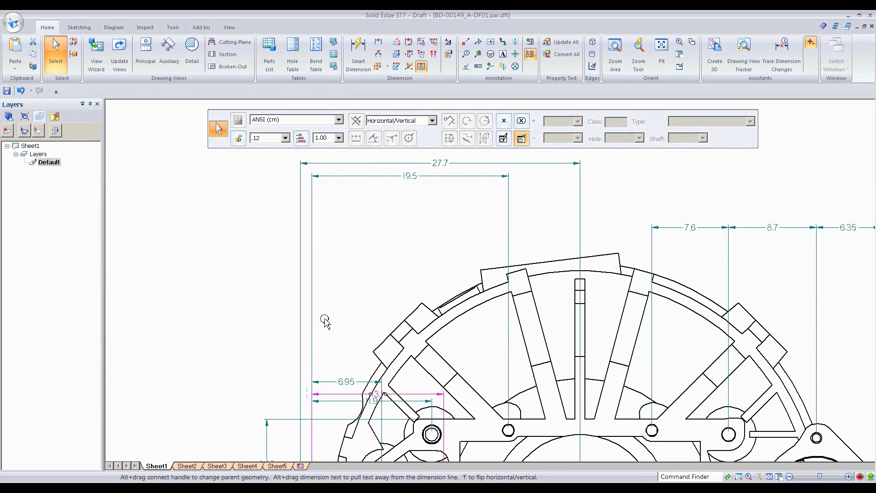
pyautogui.moveTo(364, 176); pyautogui.dragTo(391, 378)
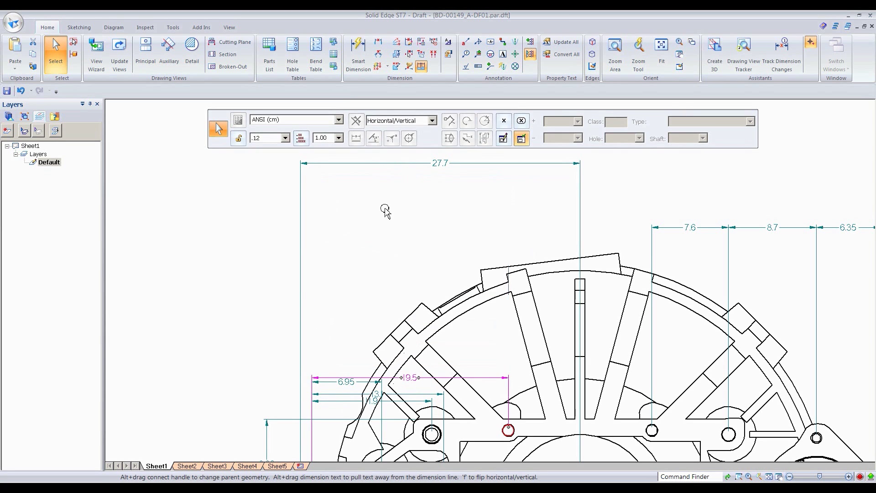
pyautogui.moveTo(368, 164)
pyautogui.mouseDown()
pyautogui.moveTo(368, 253)
pyautogui.moveTo(328, 372)
pyautogui.moveTo(292, 390)
pyautogui.mouseUp()
# Move the 8.7, 7.6 and 6.35 dimensions down to uneven heights over the housing and clear the selection.
pyautogui.scroll(-3, 248, 337)
pyautogui.scroll(-3, 280, 302)
pyautogui.scroll(4, 461, 244)
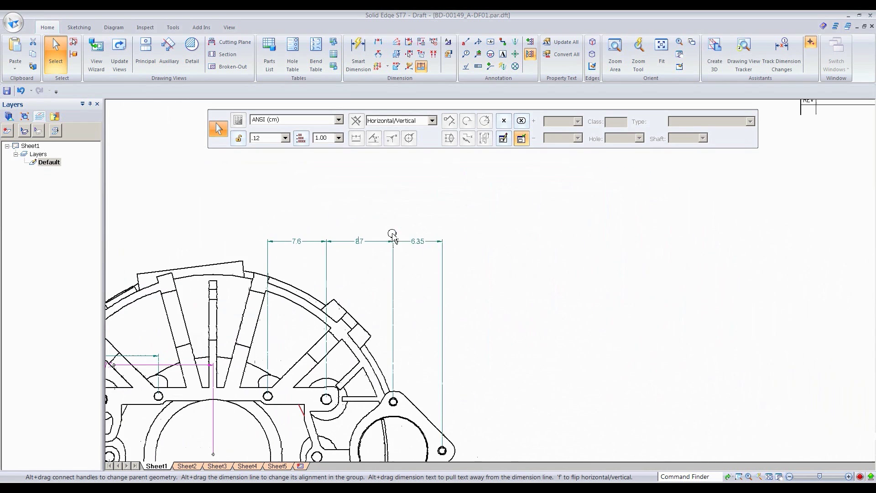
pyautogui.moveTo(343, 242); pyautogui.dragTo(349, 321)
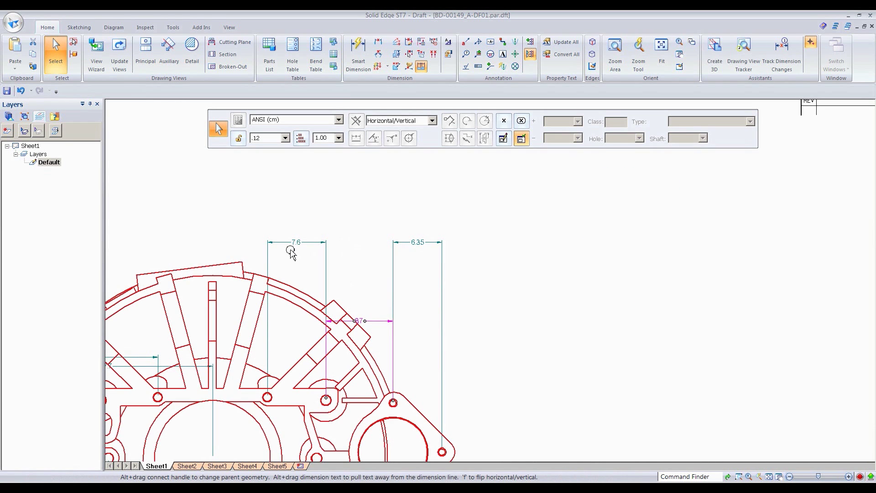
pyautogui.moveTo(293, 248); pyautogui.dragTo(294, 322)
pyautogui.moveTo(410, 237); pyautogui.dragTo(416, 333)
pyautogui.scroll(-3, 536, 306)
pyautogui.press('Escape')
pyautogui.scroll(-2, 534, 302)
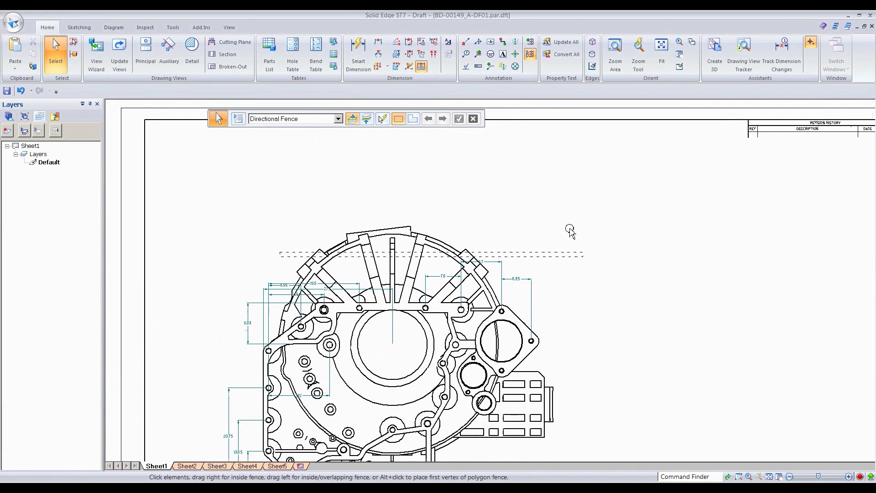
pyautogui.scroll(-1, 456, 194)
pyautogui.scroll(1, 440, 176)
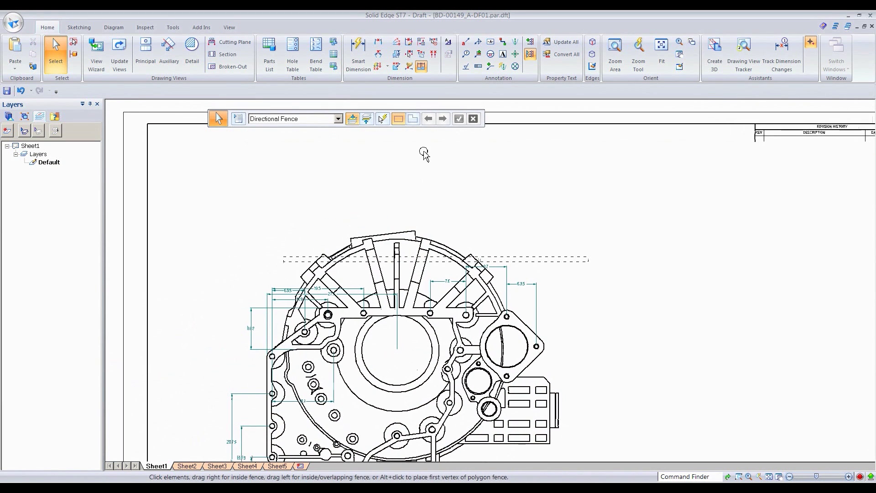
# Arrange all dimensions of the housing view automatically with Arrange Dimensions.
pyautogui.click(433, 58)
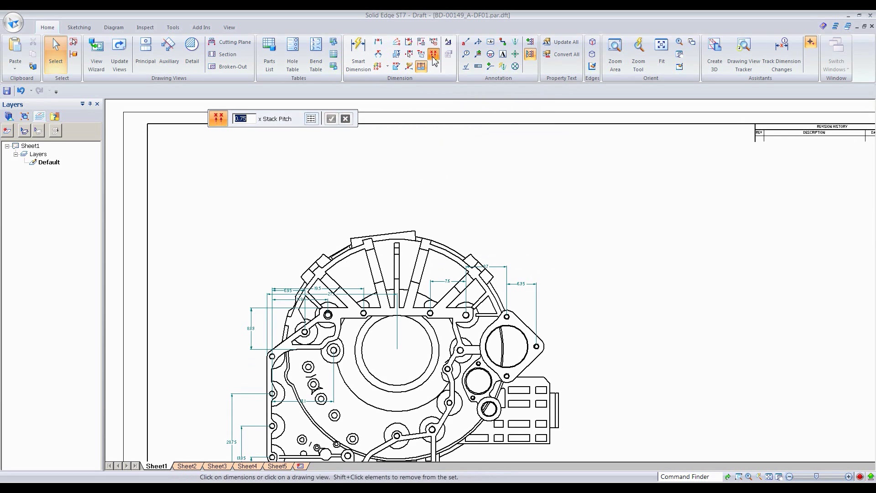
pyautogui.scroll(-3, 426, 142)
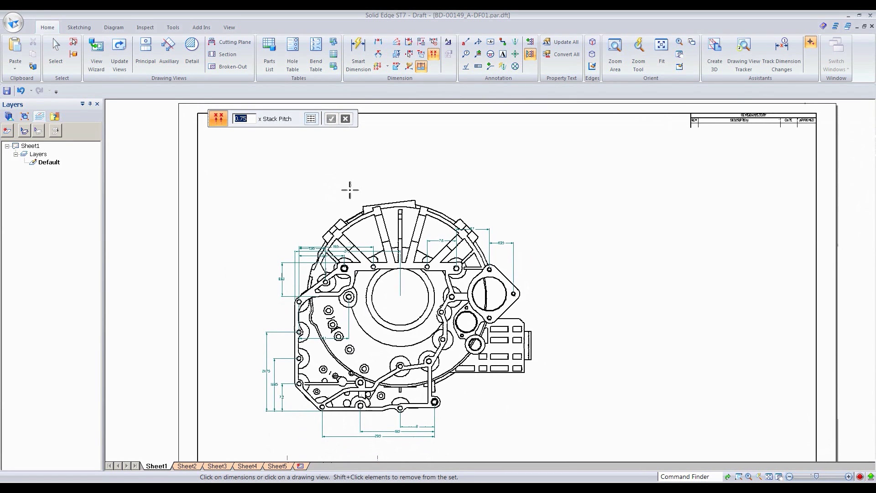
pyautogui.click(353, 218)
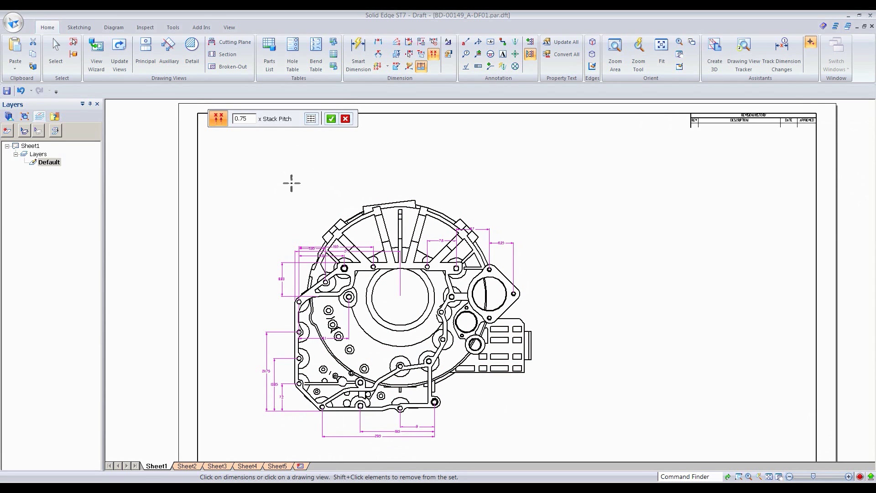
pyautogui.rightClick(308, 155)
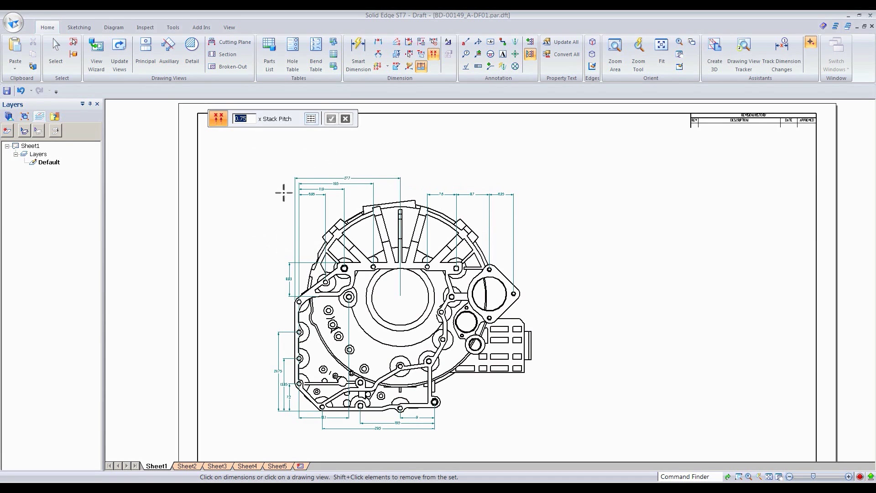
pyautogui.scroll(1, 275, 244)
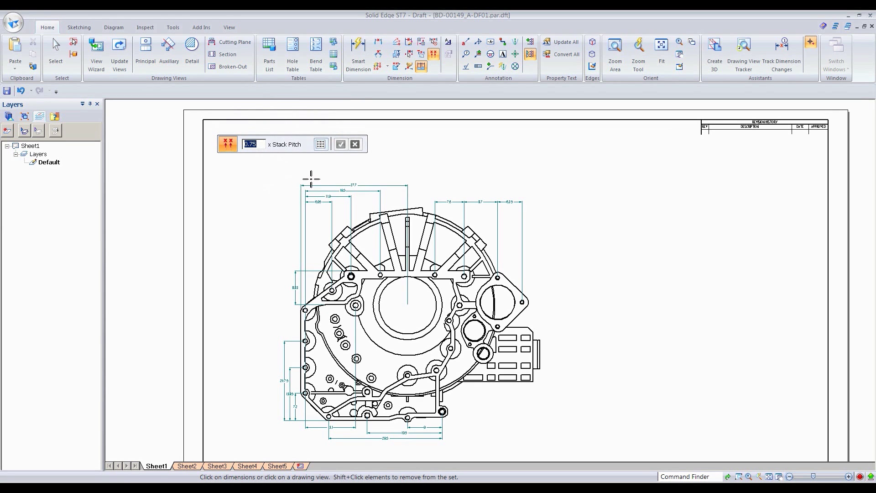
pyautogui.scroll(3, 311, 180)
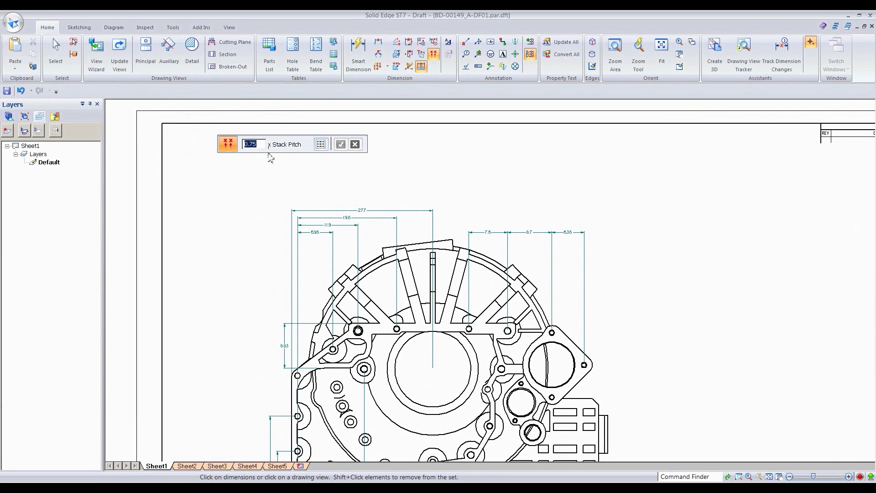
pyautogui.scroll(1, 298, 187)
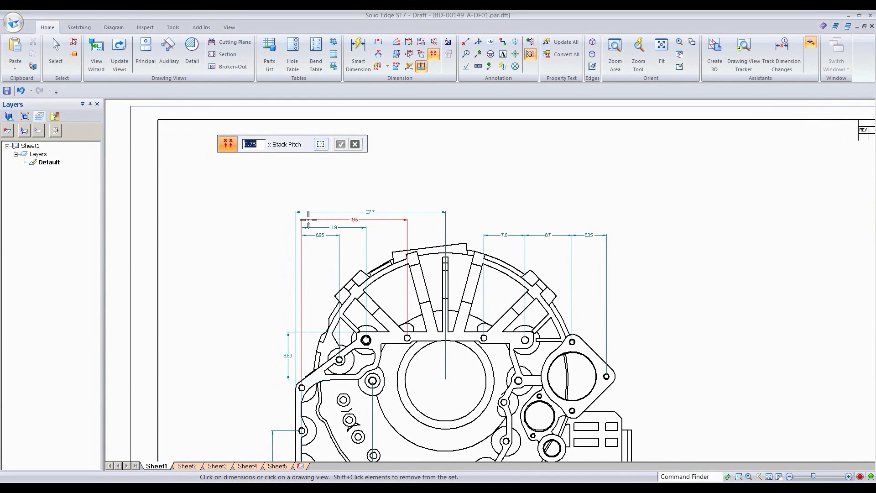
# Set the stack pitch multiplier to 1.00 and rearrange all dimensions of the housing view.
pyautogui.scroll(1, 280, 198)
pyautogui.scroll(2, 284, 199)
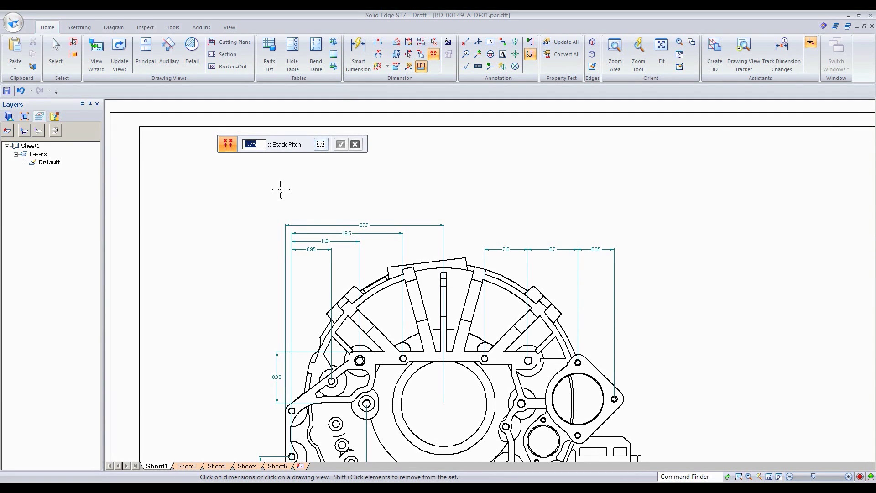
pyautogui.scroll(1, 281, 189)
pyautogui.scroll(-1, 294, 201)
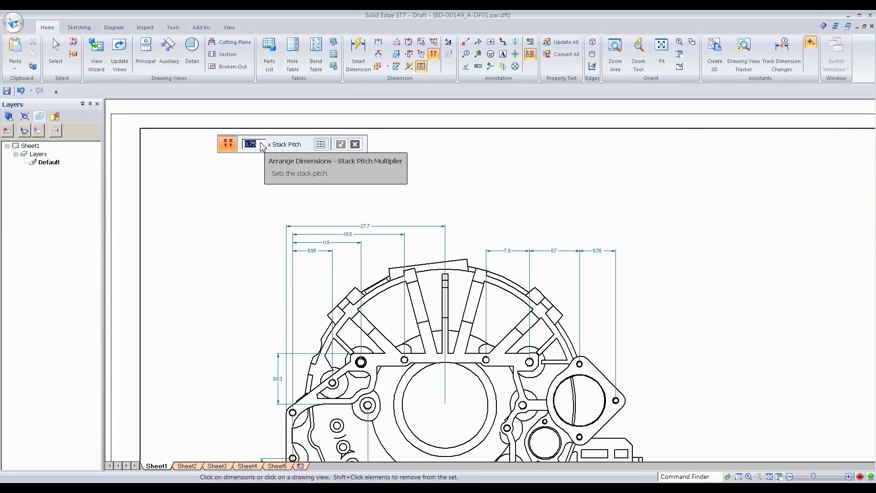
pyautogui.write('1.')
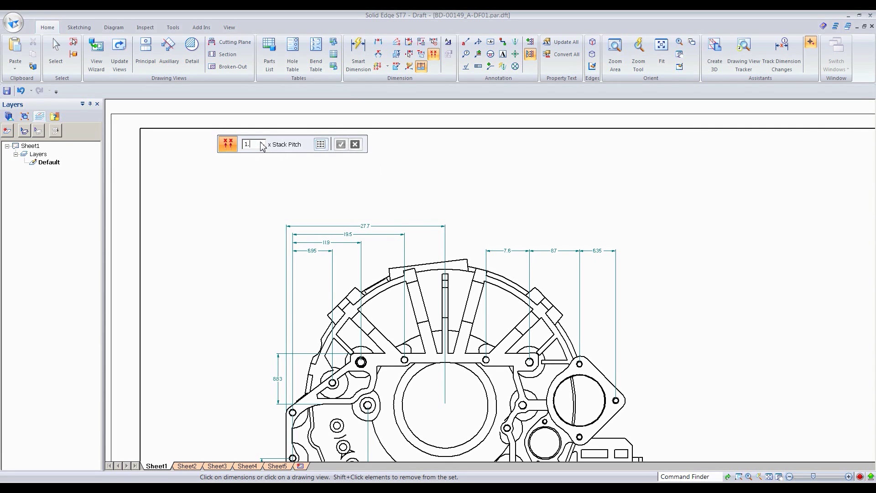
pyautogui.write('00')
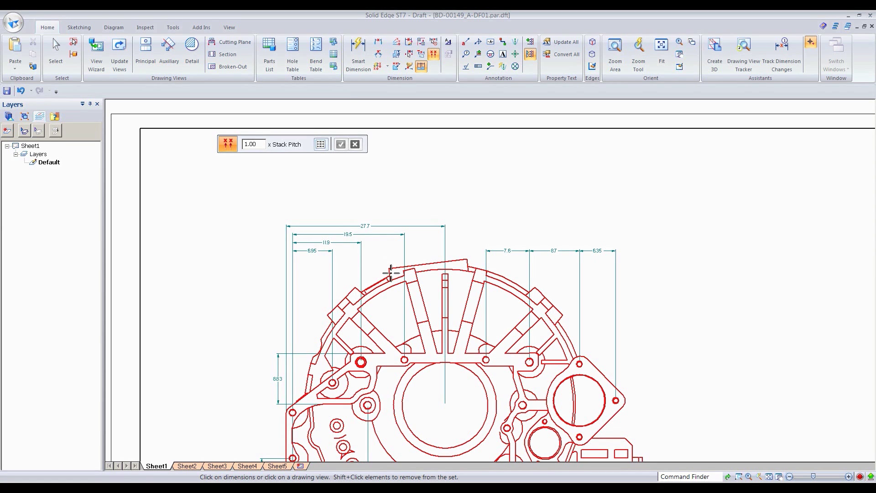
pyautogui.press('Return')
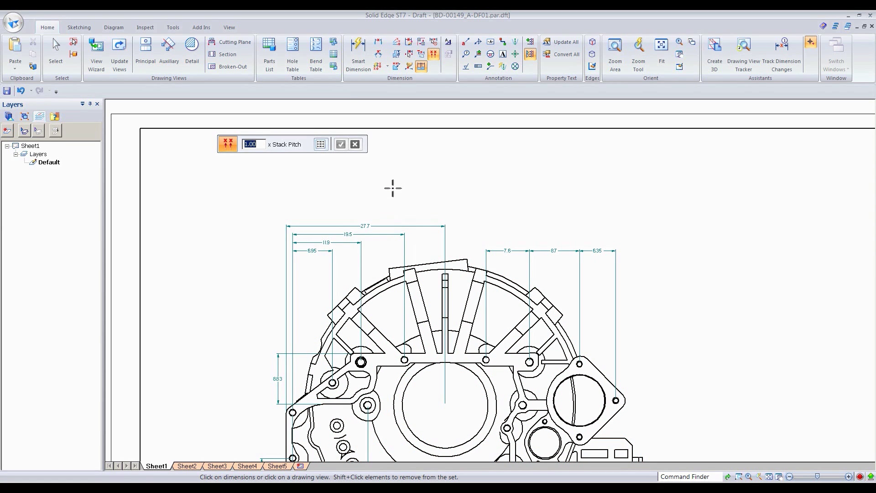
pyautogui.click(393, 269)
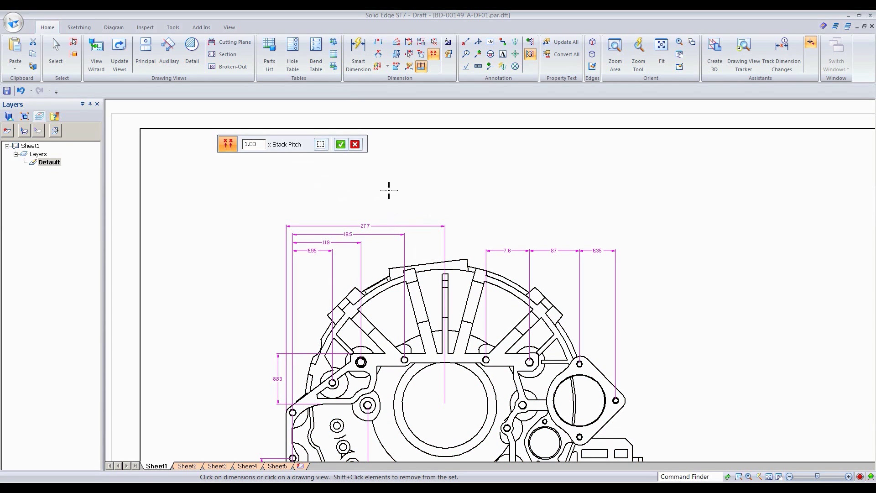
pyautogui.click(341, 144)
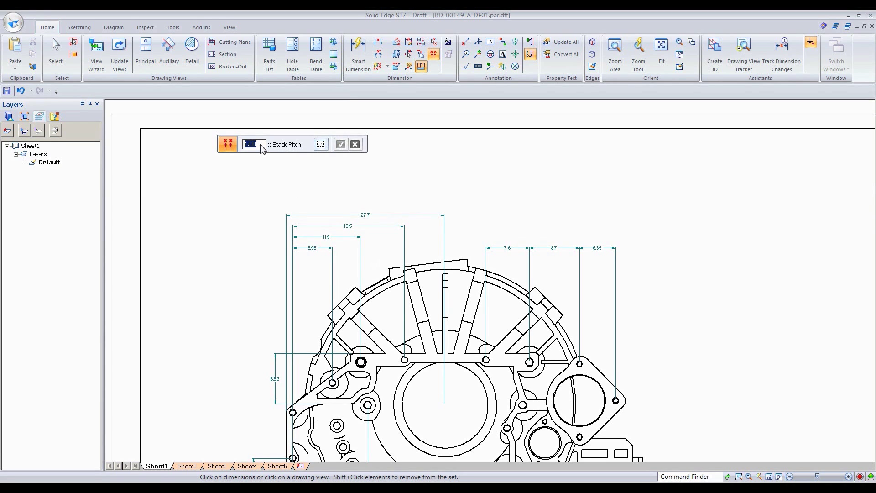
# Rearrange the housing view's dimensions with a wider stack pitch multiplier of 1.50.
pyautogui.write('1')
pyautogui.click(392, 264)
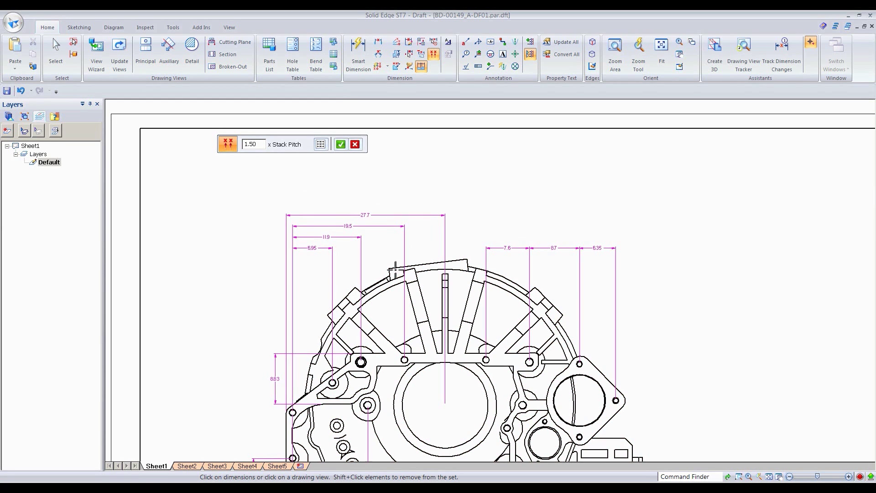
pyautogui.press('Return')
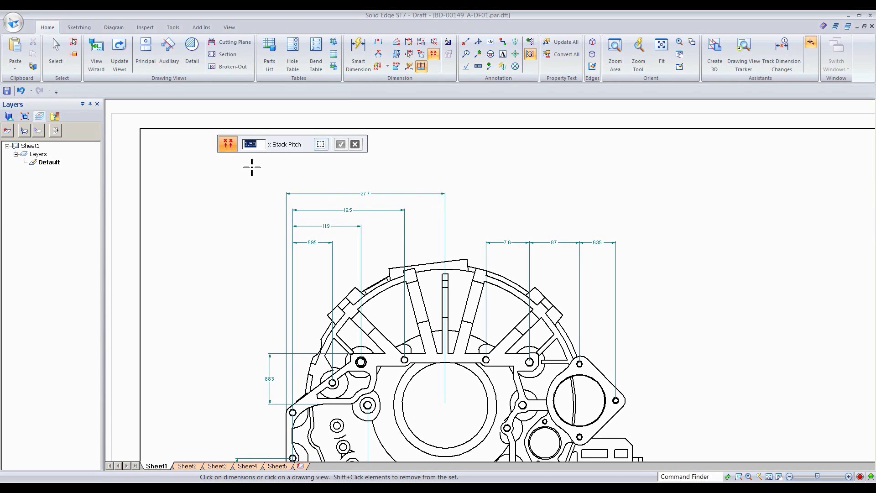
# Set the stack pitch multiplier to 0.75 and arrange the housing view's dimensions again.
pyautogui.write('.75')
pyautogui.press('Return')
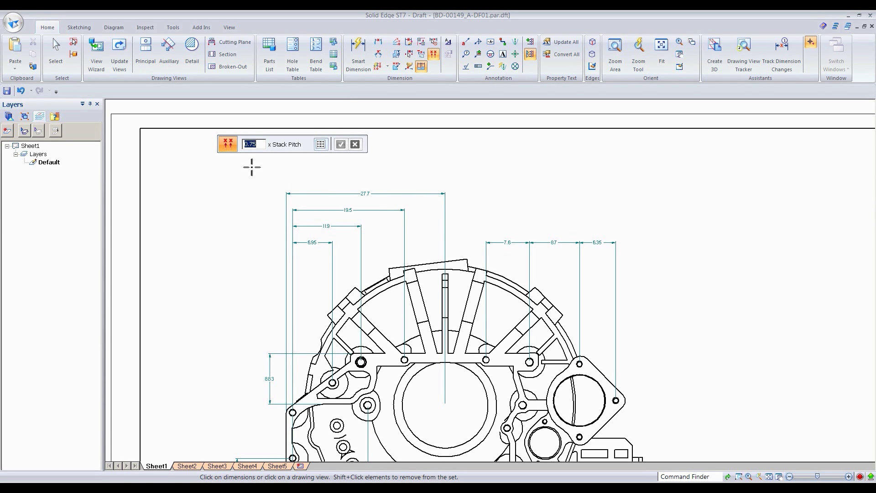
pyautogui.click(391, 281)
pyautogui.rightClick(474, 196)
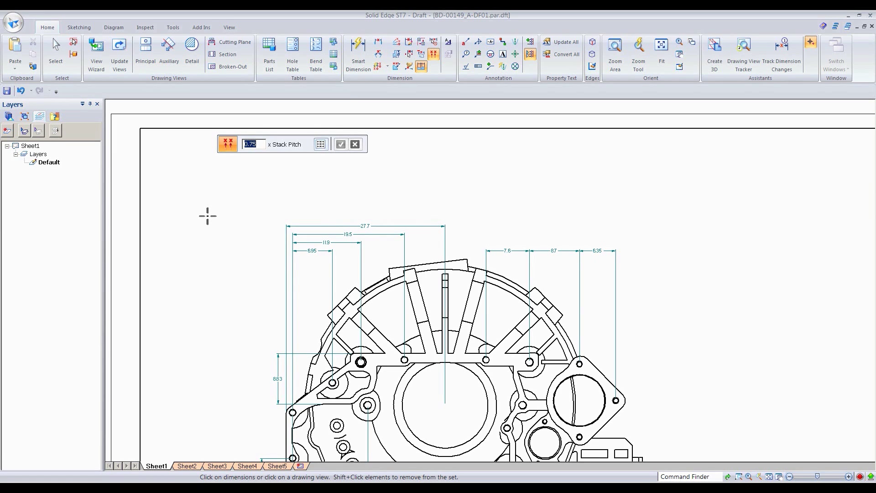
# Leave Arrange Dimensions and move the 27.7 dimension slightly up, away from the 19.5 dimension.
pyautogui.moveTo(244, 222); pyautogui.dragTo(228, 204, button='right')
pyautogui.moveTo(318, 231)
pyautogui.mouseDown()
pyautogui.moveTo(316, 201)
pyautogui.moveTo(314, 226)
pyautogui.mouseUp()
pyautogui.click(269, 218)
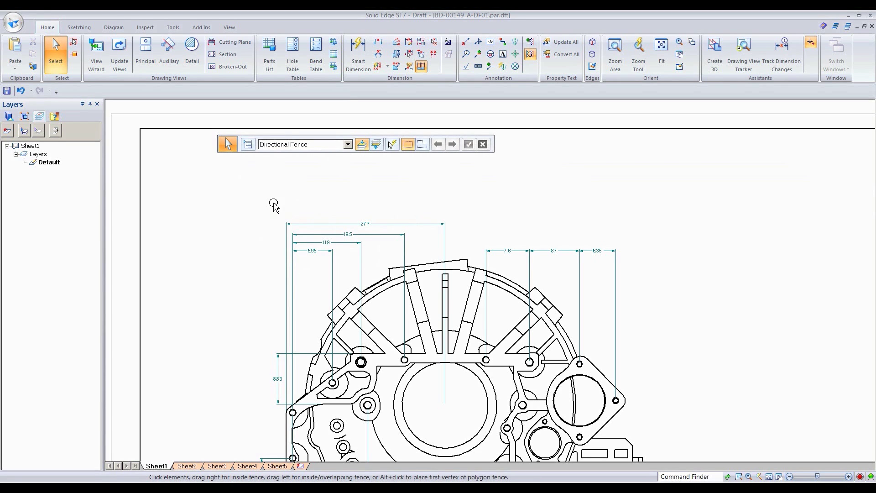
# Remove the retrieved dimensions from the housing view and retrieve its linear dimensions from the model again.
pyautogui.click(410, 67)
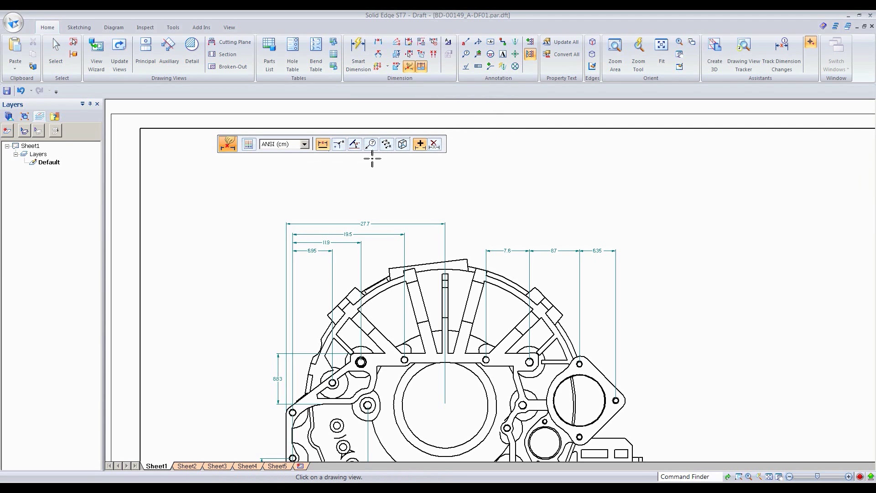
pyautogui.click(425, 262)
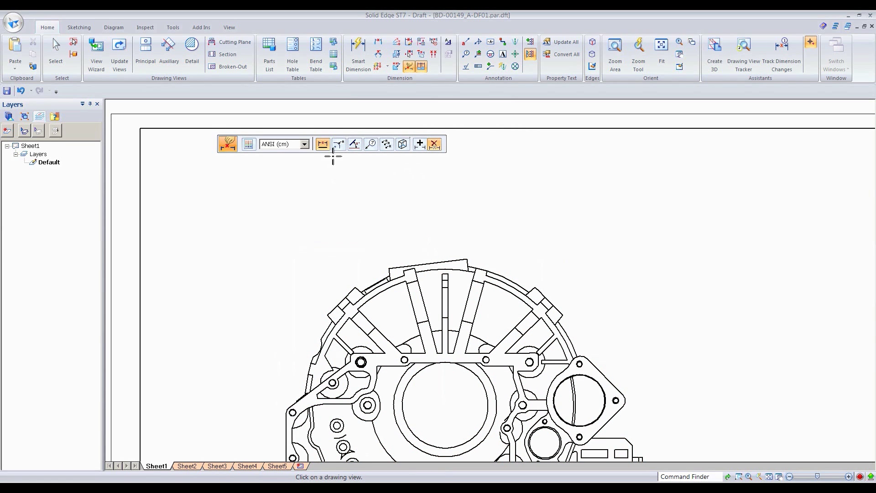
pyautogui.click(420, 144)
pyautogui.click(417, 219)
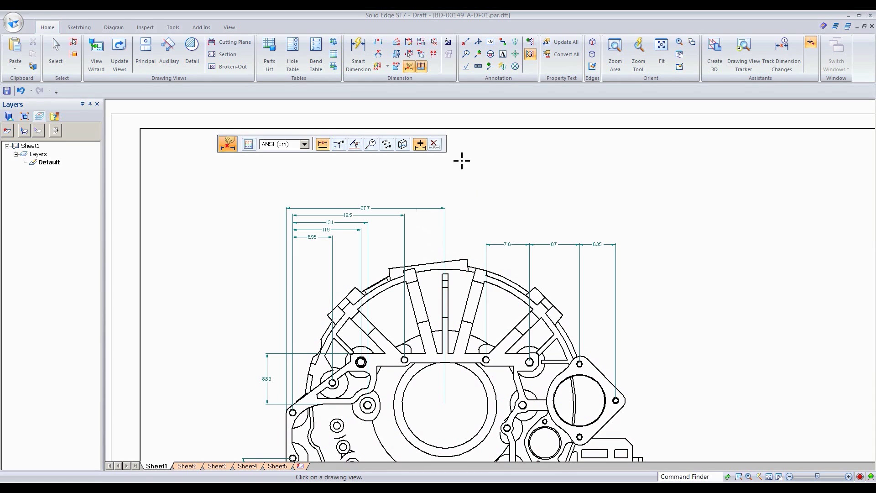
pyautogui.click(56, 54)
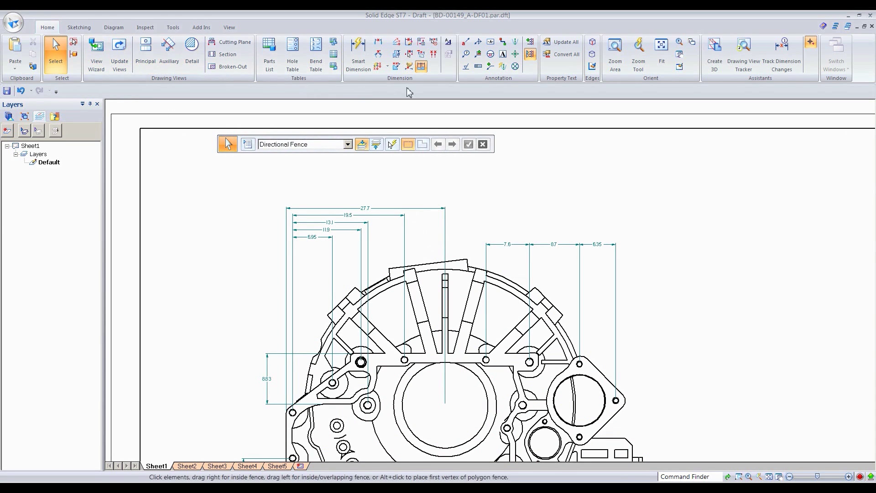
# Turn on Create Alignment Set for Arrange Dimensions, then return to selecting.
pyautogui.click(434, 59)
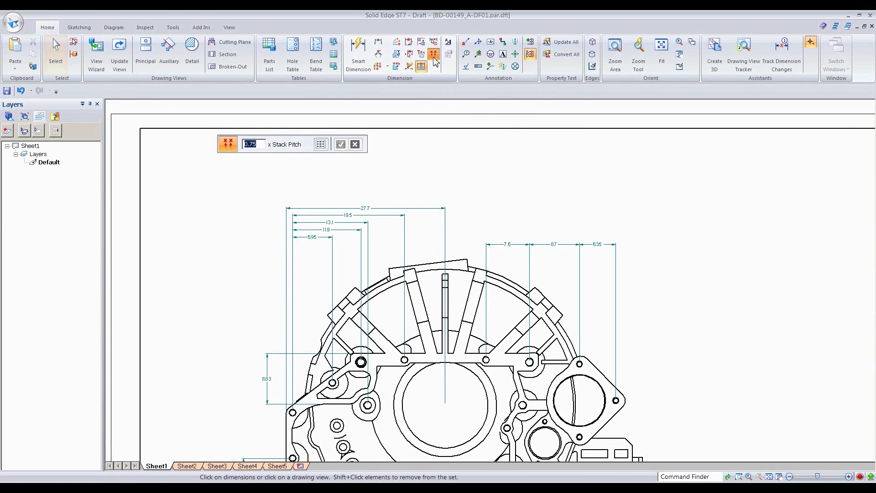
pyautogui.click(321, 144)
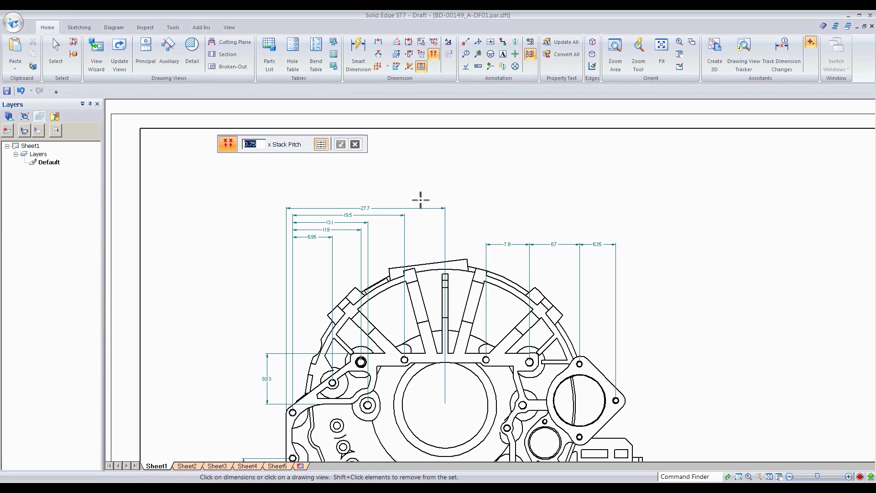
pyautogui.moveTo(223, 186); pyautogui.dragTo(204, 164, button='right')
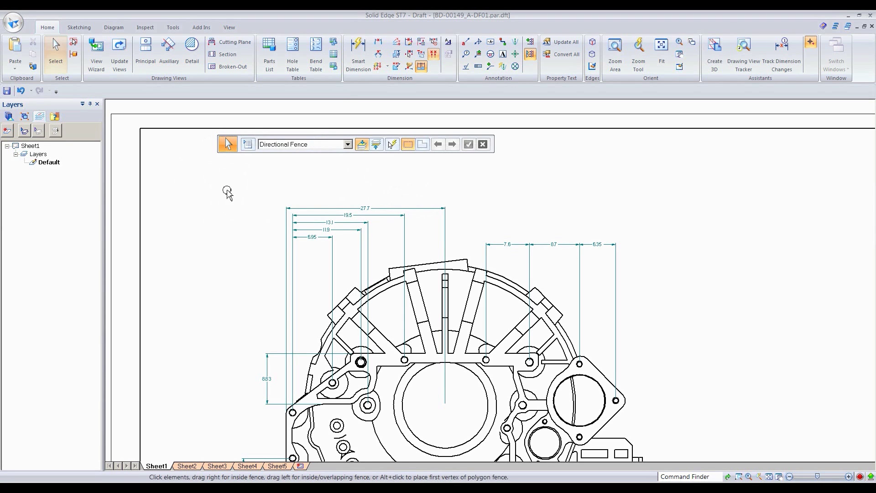
# Move the 6.95, 11.9, 13.1, 19.5 and 27.7 dimensions down to uneven heights and clear the selection.
pyautogui.scroll(3, 296, 258)
pyautogui.moveTo(320, 210); pyautogui.dragTo(327, 292)
pyautogui.moveTo(328, 201); pyautogui.dragTo(329, 336)
pyautogui.moveTo(328, 186); pyautogui.dragTo(333, 308)
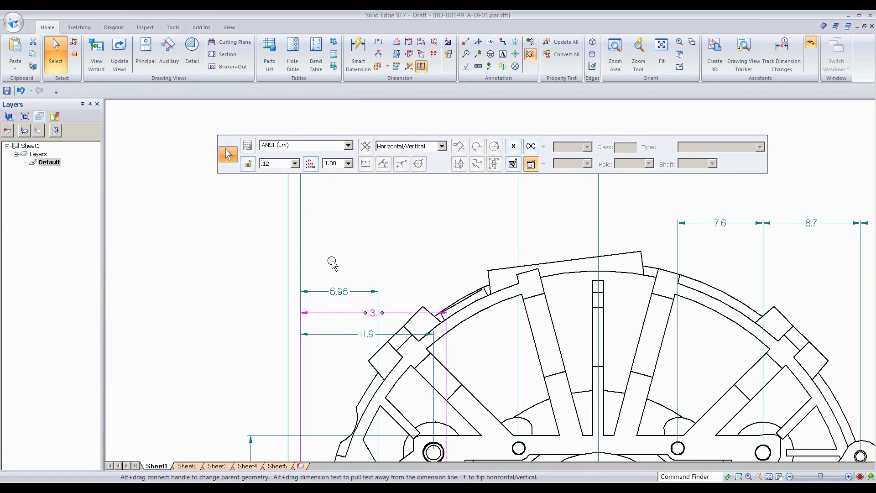
pyautogui.scroll(-3, 337, 247)
pyautogui.moveTo(370, 237); pyautogui.dragTo(383, 271)
pyautogui.click(254, 280)
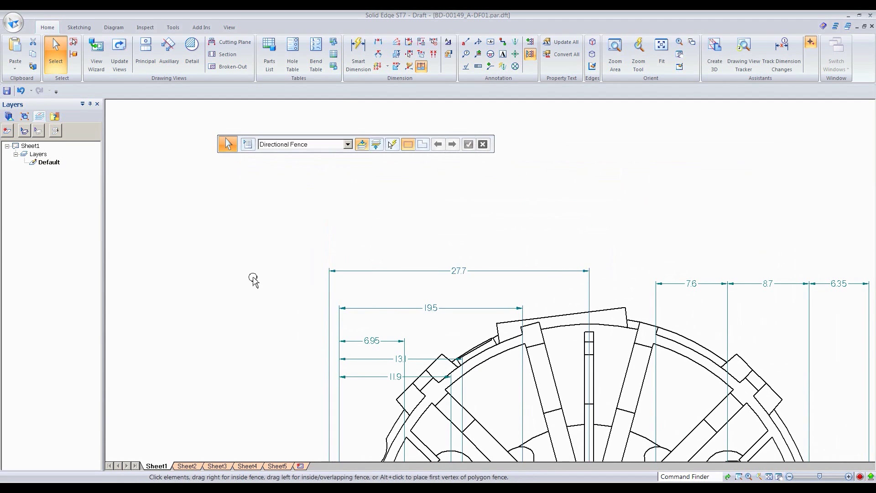
# Arrange all dimensions of the housing view as alignment sets with a 0.75 stack pitch.
pyautogui.scroll(-3, 253, 280)
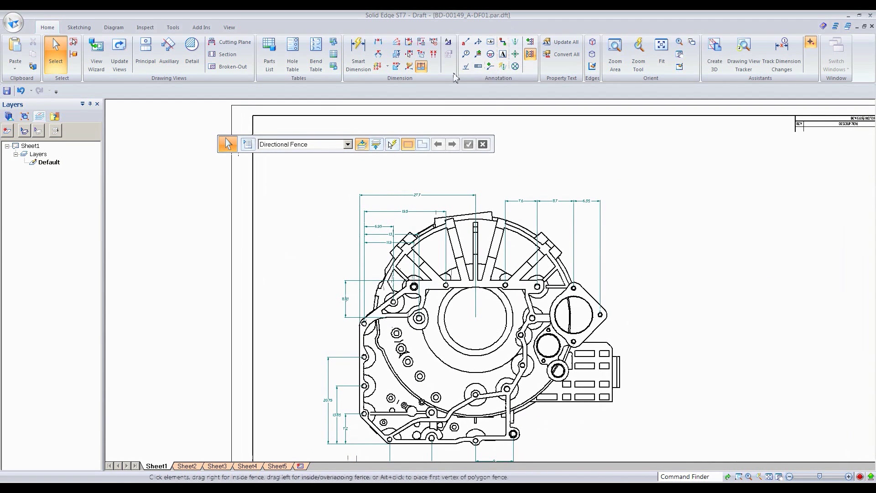
pyautogui.click(433, 54)
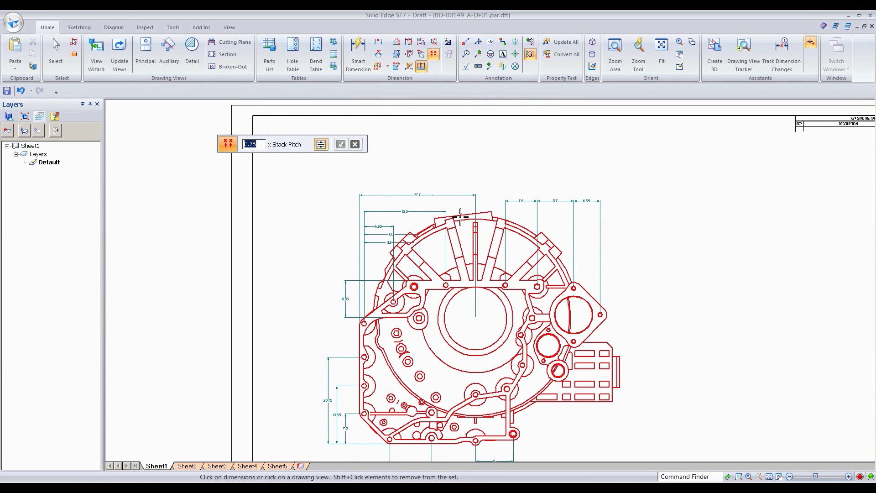
pyautogui.click(459, 201)
pyautogui.press('Return')
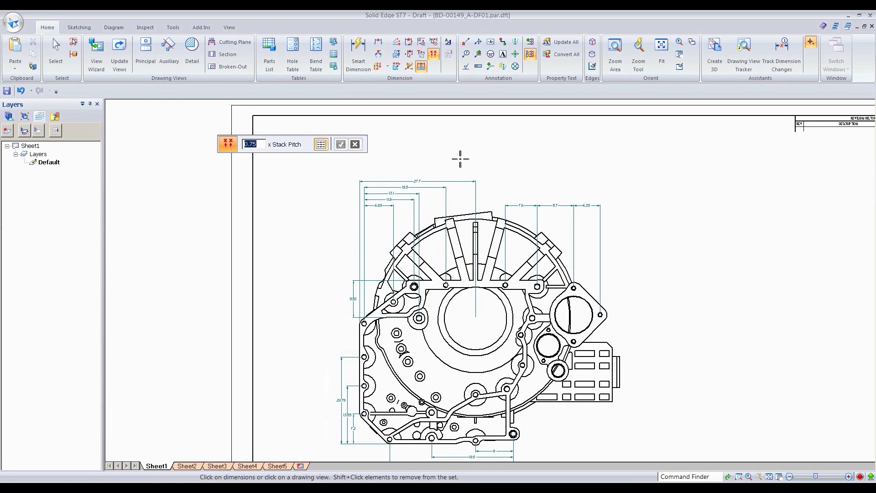
# Move the aligned dimensions above the housing upward as one group by the 27.7 dimension.
pyautogui.rightClick(332, 191)
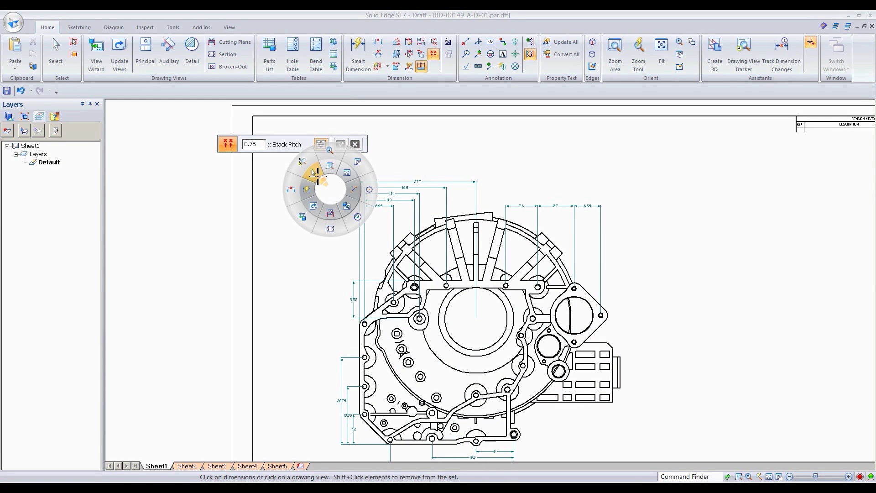
pyautogui.click(303, 163)
pyautogui.moveTo(368, 238); pyautogui.dragTo(364, 204)
pyautogui.click(303, 202)
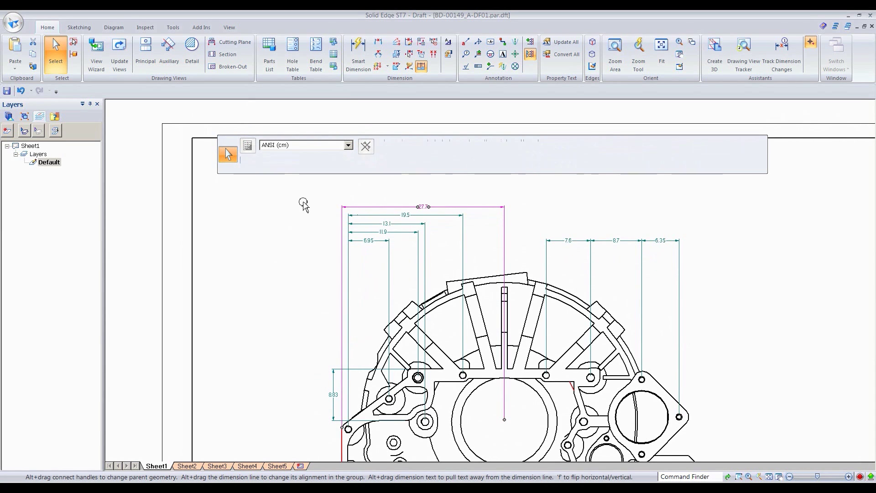
# Restart Arrange Dimensions with the creation of an alignment set turned on.
pyautogui.click(433, 54)
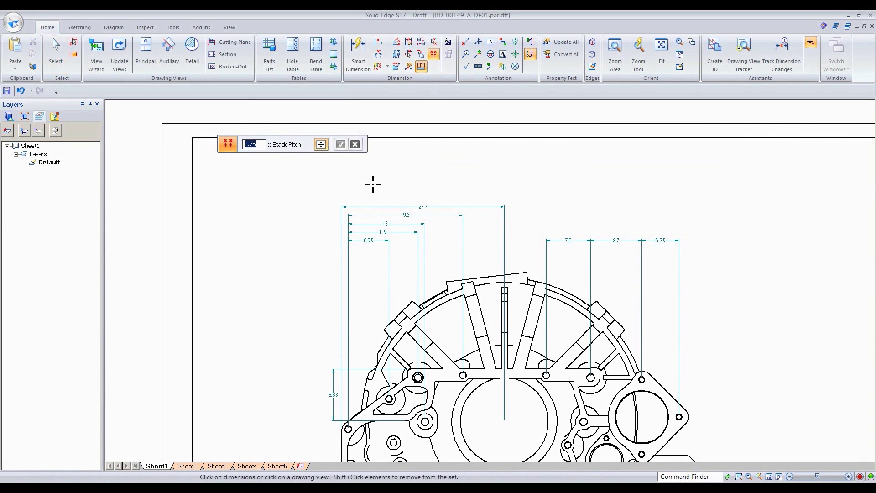
pyautogui.click(323, 147)
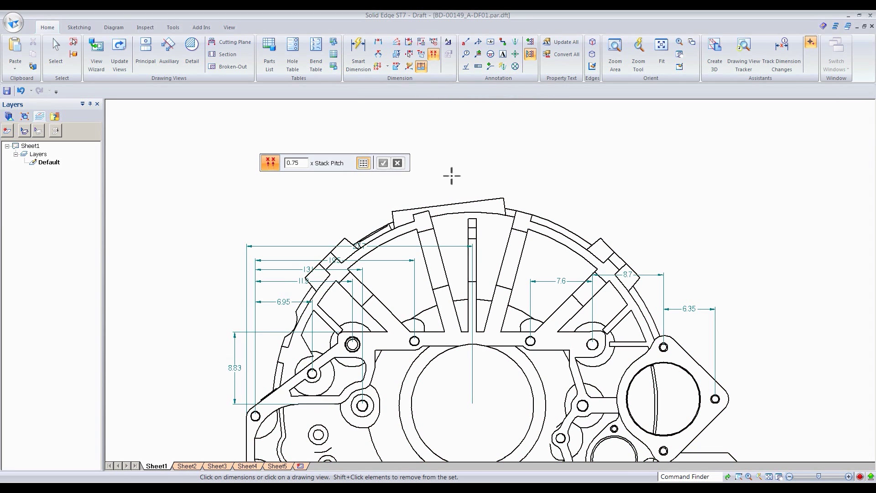
# Arrange all the uneven dimensions by picking the whole housing view, then undo that arrangement.
pyautogui.moveTo(451, 176); pyautogui.dragTo(446, 138, button='middle')
pyautogui.scroll(2, 457, 157)
pyautogui.scroll(-2, 457, 159)
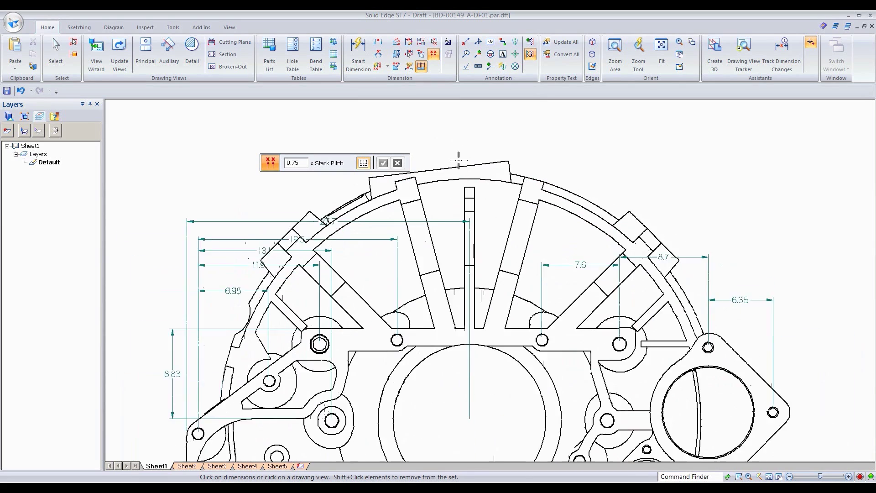
pyautogui.click(448, 169)
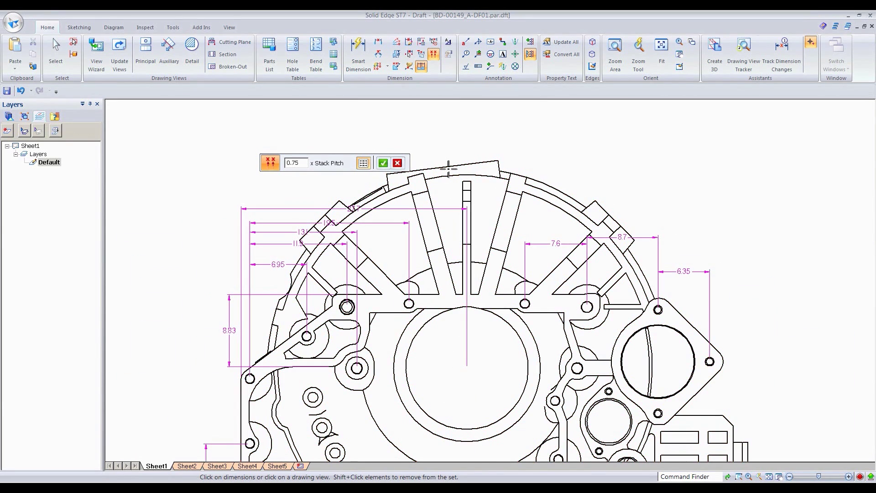
pyautogui.rightClick(446, 145)
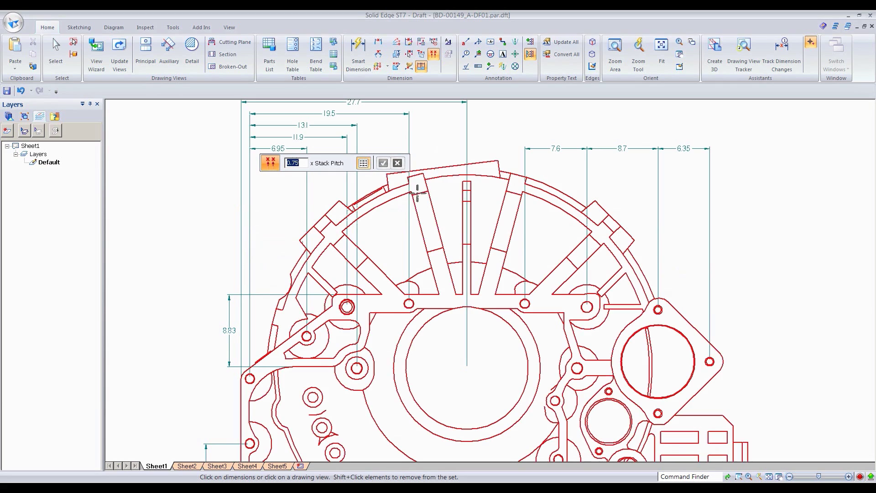
pyautogui.scroll(-2, 449, 219)
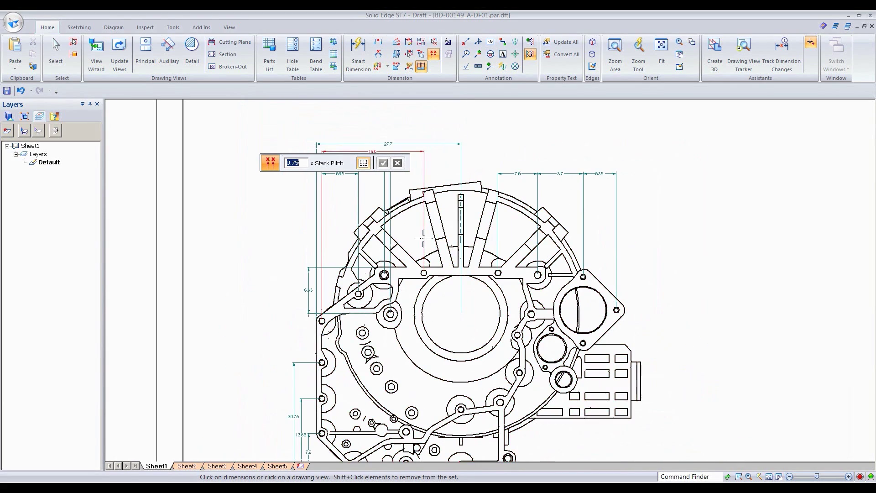
pyautogui.click(21, 90)
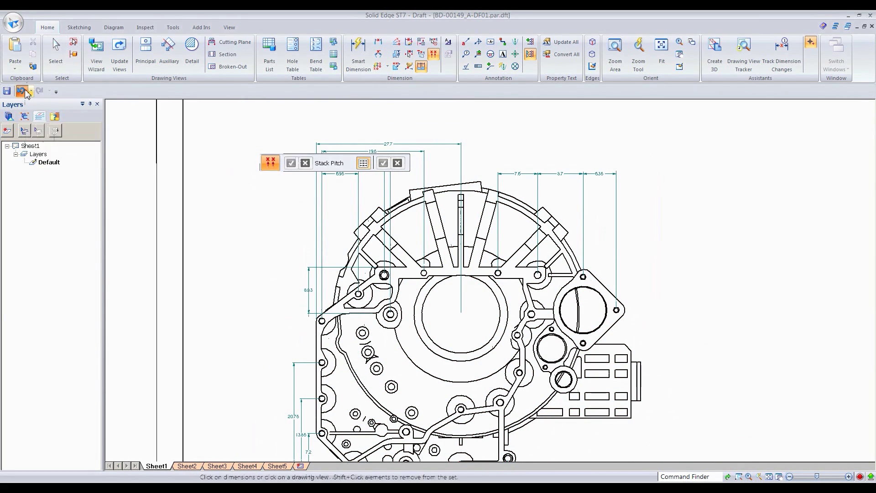
# Arrange only four individually picked horizontal dimensions across the housing's upper half, including 27.7 and 13.1, at 0.75 stack pitch, then undo that arrangement.
pyautogui.click(435, 58)
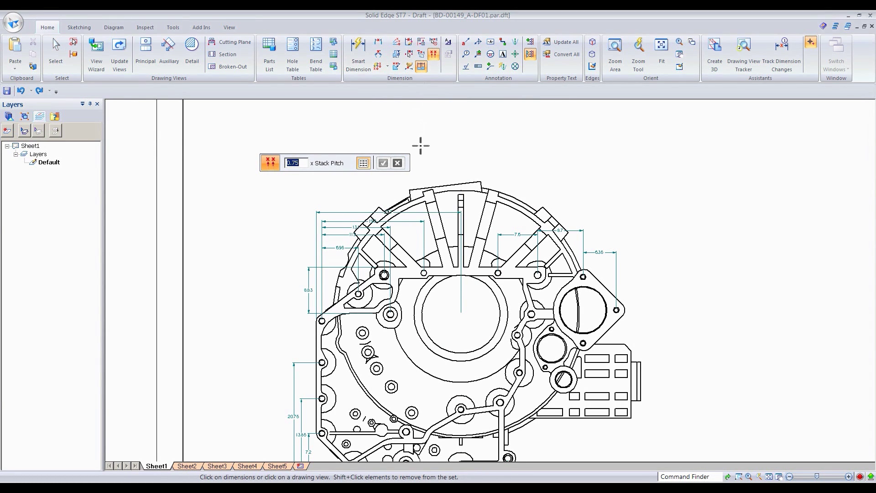
pyautogui.click(329, 213)
pyautogui.click(339, 226)
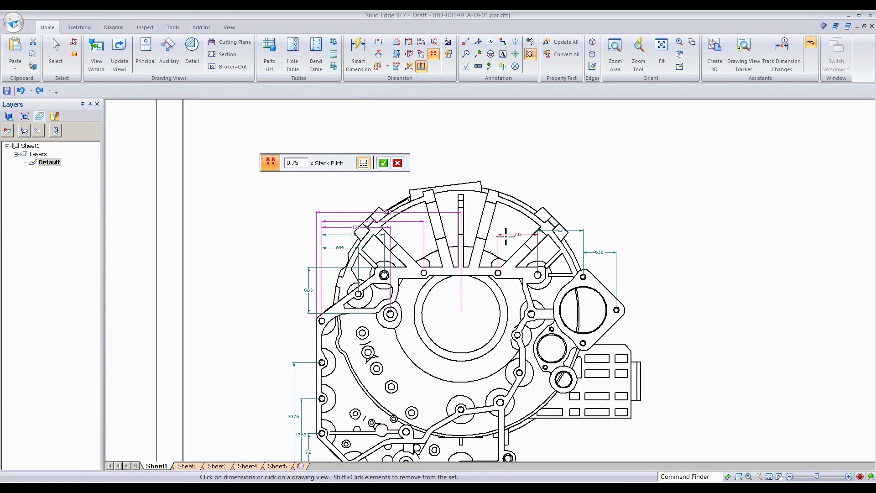
pyautogui.click(573, 232)
pyautogui.click(399, 162)
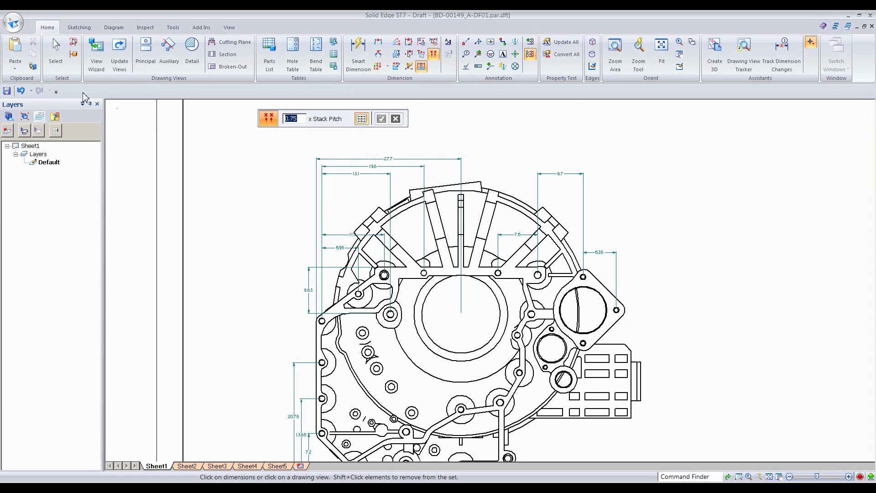
pyautogui.click(24, 93)
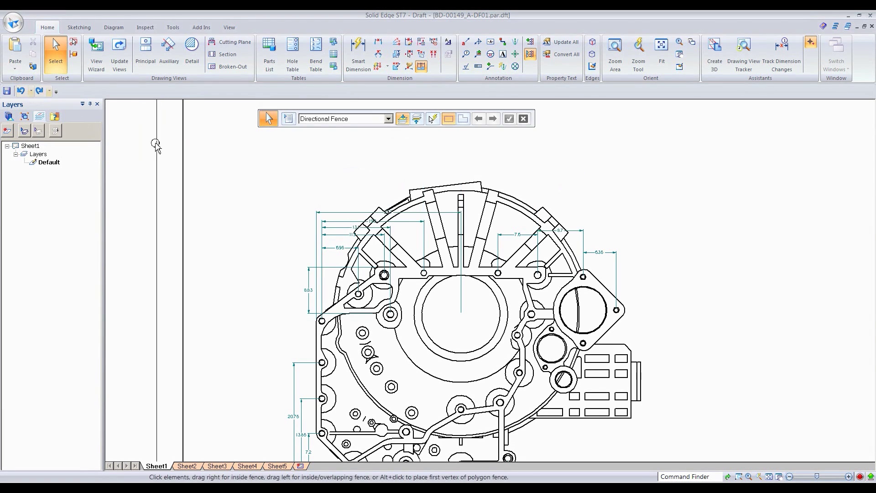
# Fence-select the dimensions around the housing's upper half and arrange them as alignment sets with a 0.75 stack pitch.
pyautogui.scroll(-1, 372, 179)
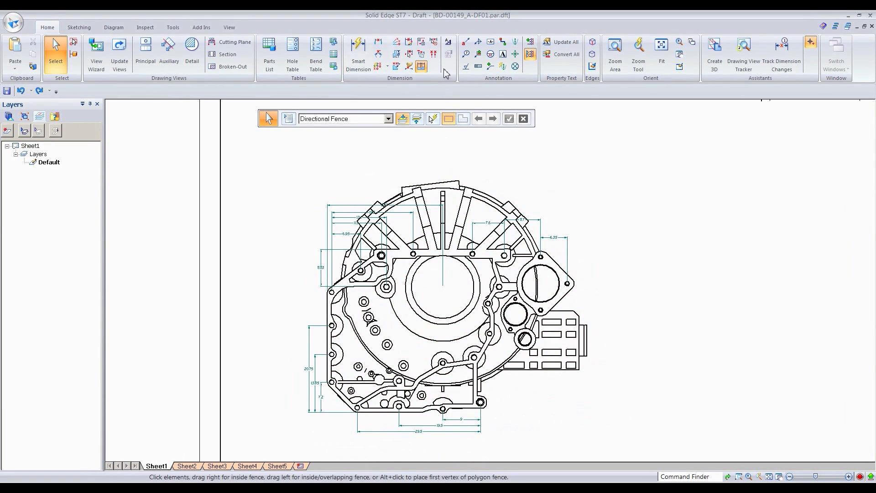
pyautogui.click(433, 54)
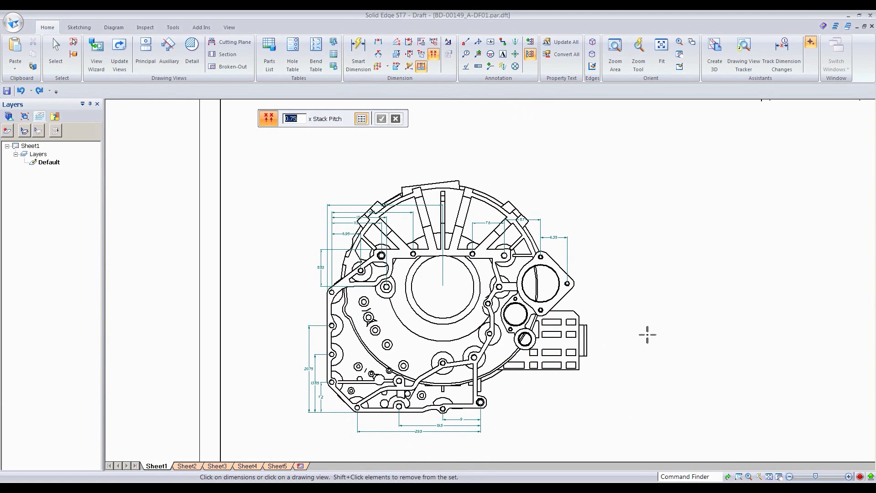
pyautogui.moveTo(647, 335); pyautogui.dragTo(277, 167)
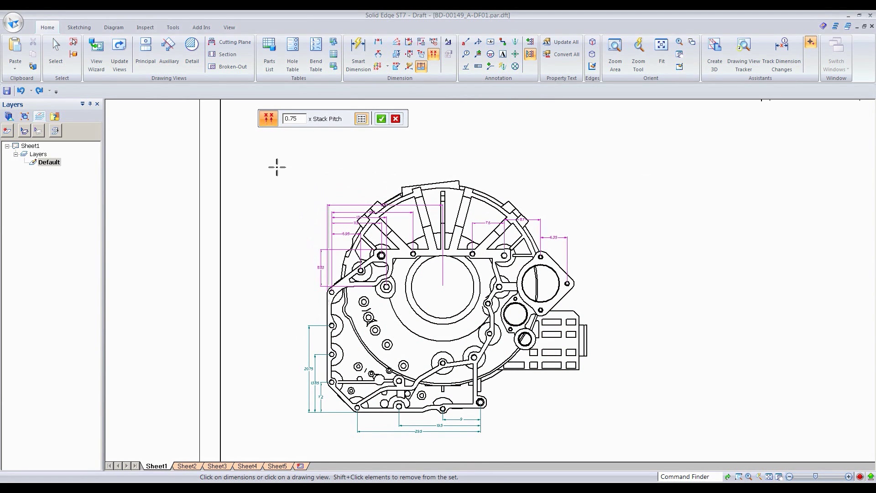
pyautogui.click(386, 120)
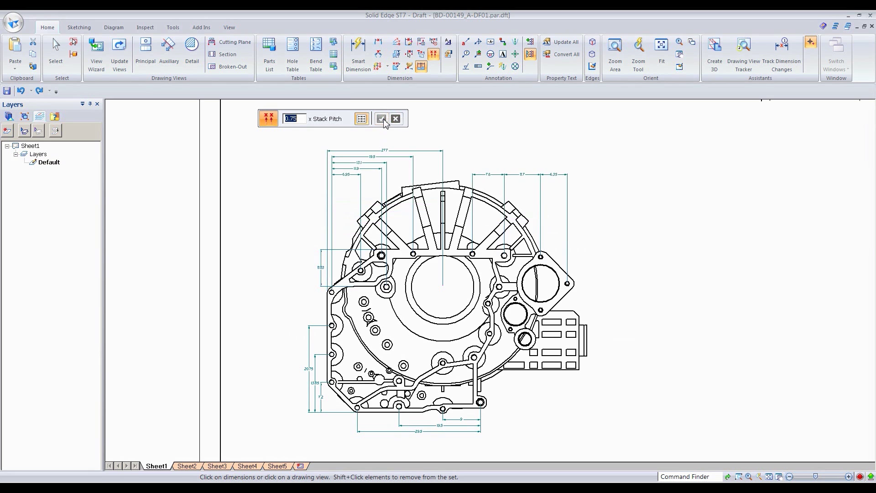
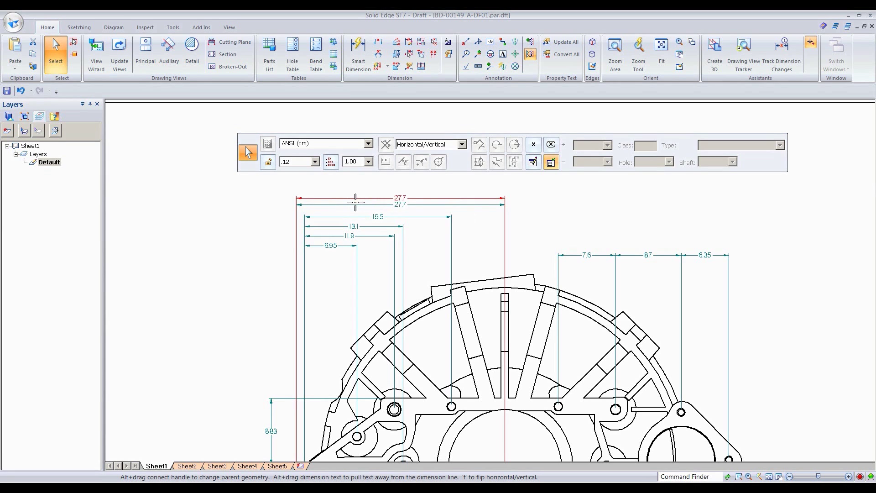
# Turn on maintaining alignment sets and move the 27.7 dimension into stack alignment with the 19.5 dimension.
pyautogui.click(257, 218)
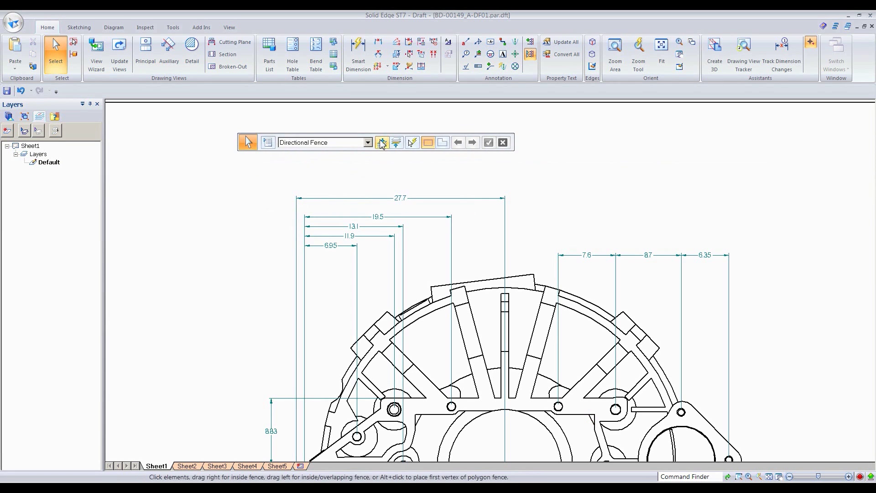
pyautogui.click(421, 67)
pyautogui.moveTo(356, 199)
pyautogui.mouseDown()
pyautogui.moveTo(368, 209)
pyautogui.moveTo(367, 201)
pyautogui.moveTo(346, 199)
pyautogui.moveTo(355, 194)
pyautogui.mouseUp()
pyautogui.click(257, 232)
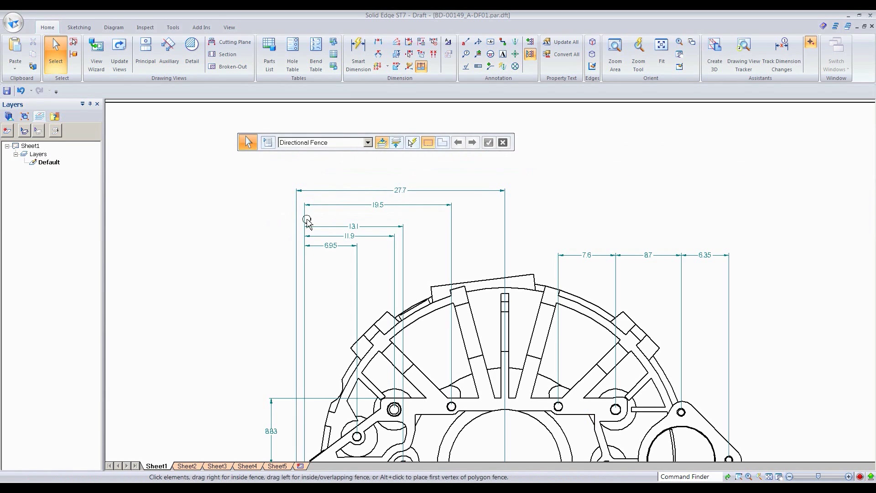
# Reposition the 6.95, 11.9 and 13.1 dimensions so they form a second evenly stacked alignment set.
pyautogui.moveTo(327, 226); pyautogui.dragTo(315, 278)
pyautogui.click(278, 249)
pyautogui.scroll(2, 310, 253)
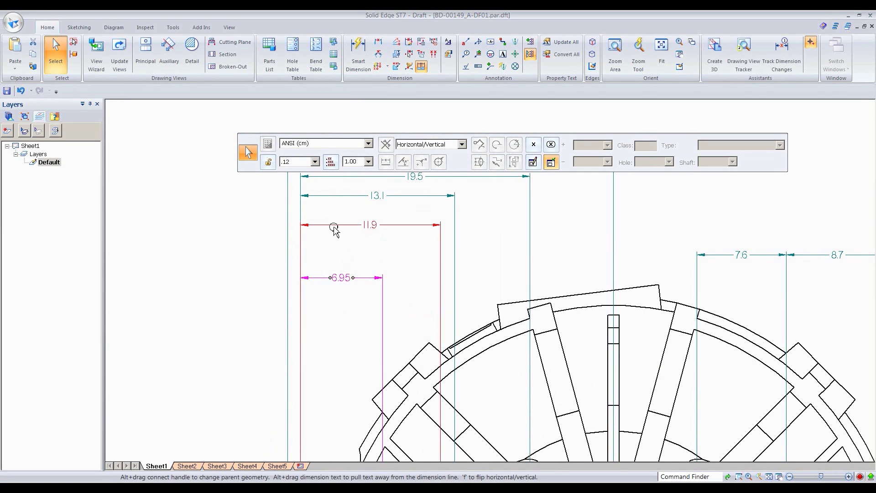
pyautogui.moveTo(336, 227); pyautogui.dragTo(348, 256)
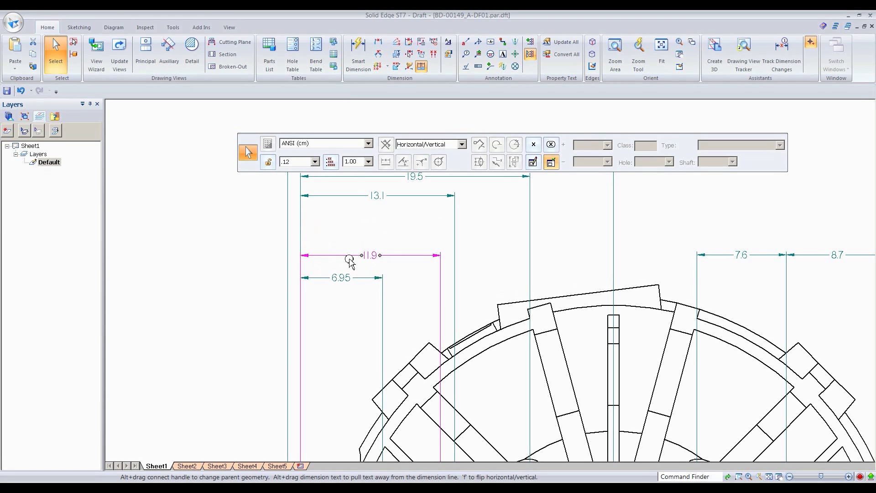
pyautogui.click(342, 238)
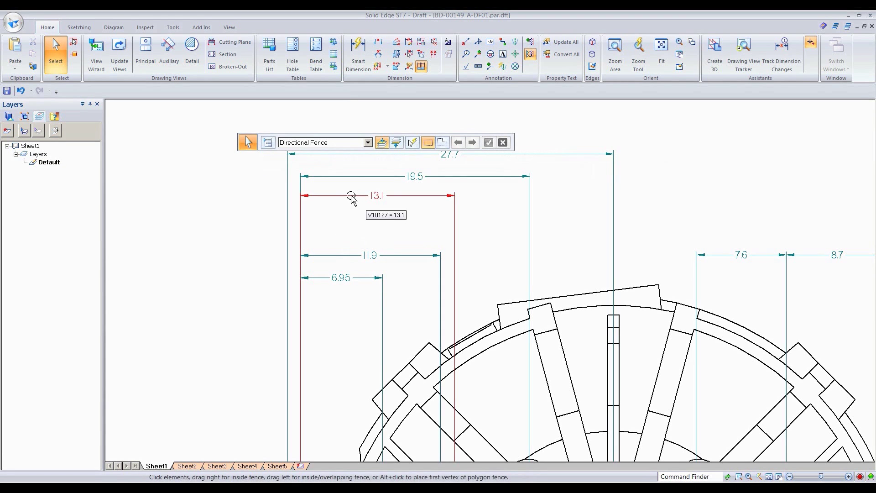
pyautogui.moveTo(352, 197); pyautogui.dragTo(358, 236)
pyautogui.click(352, 219)
pyautogui.scroll(-2, 353, 216)
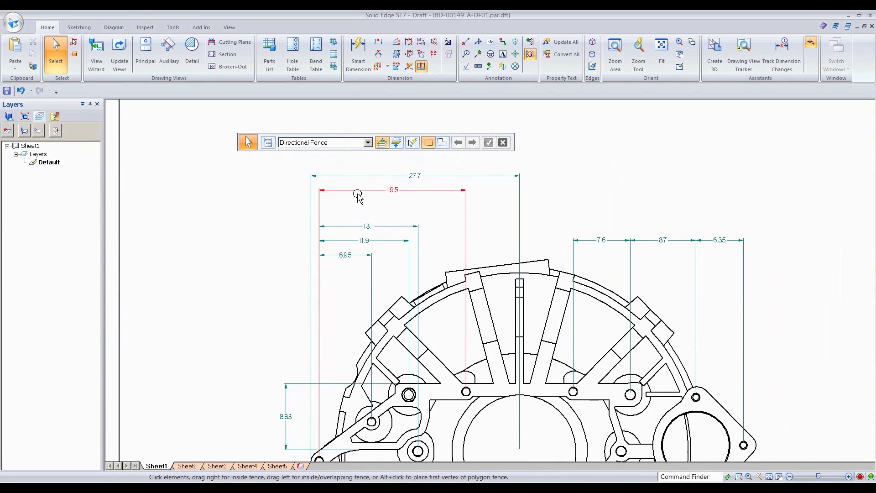
# Move the 27.7 and 19.5 set slightly down, and shift the 13.1, 11.9 and 6.95 set down as a group.
pyautogui.moveTo(355, 190); pyautogui.dragTo(356, 197)
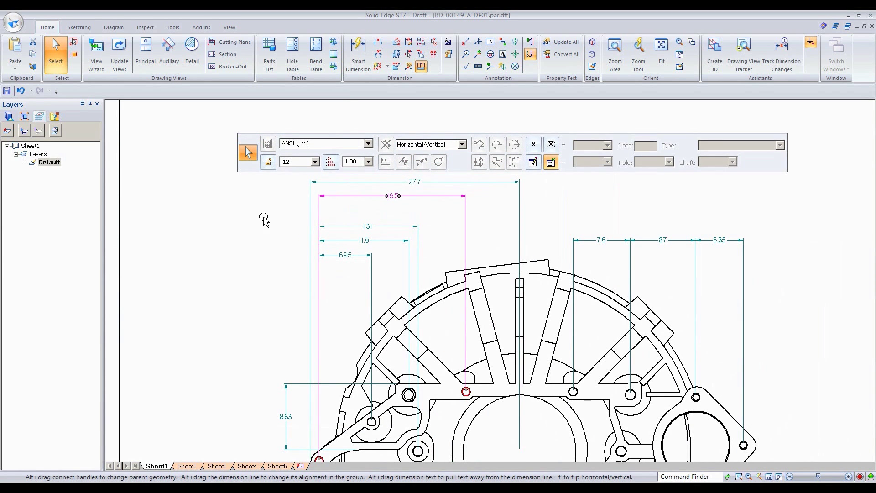
pyautogui.click(260, 216)
pyautogui.moveTo(333, 241); pyautogui.dragTo(336, 237)
pyautogui.click(287, 227)
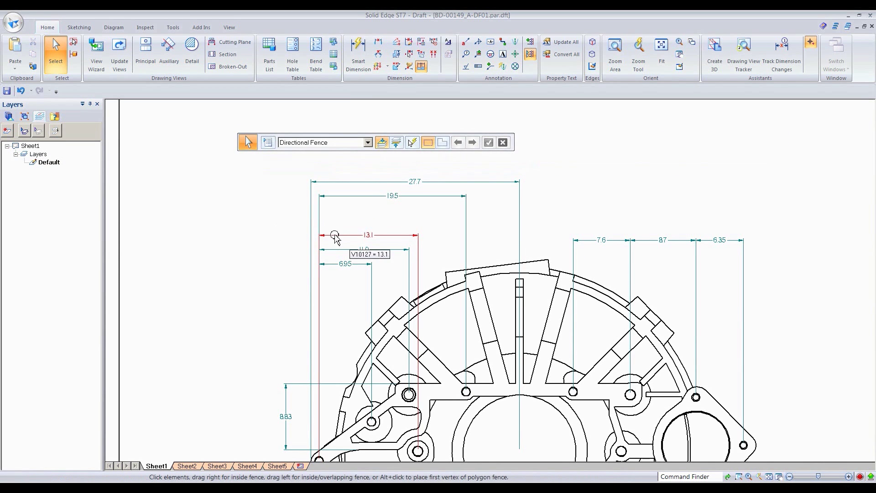
# Join the 13.1, 11.9 and 6.95 set to the 27.7 and 19.5 set, and move the combined stack slightly down.
pyautogui.moveTo(335, 237); pyautogui.dragTo(369, 210)
pyautogui.click(290, 236)
pyautogui.moveTo(281, 232); pyautogui.dragTo(282, 251, button='middle')
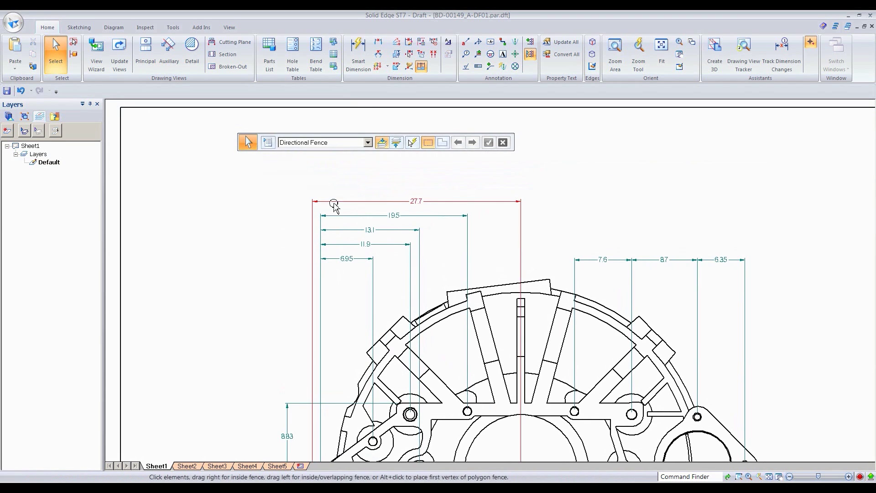
pyautogui.moveTo(334, 205); pyautogui.dragTo(338, 211)
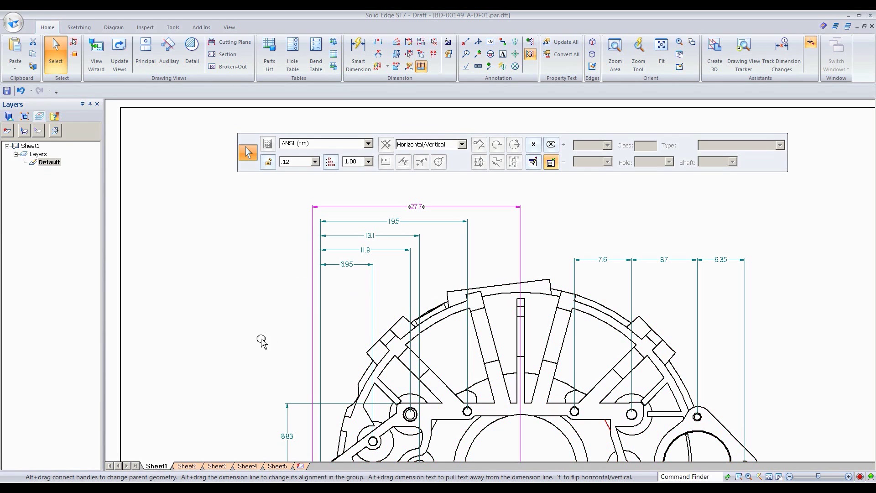
pyautogui.click(246, 304)
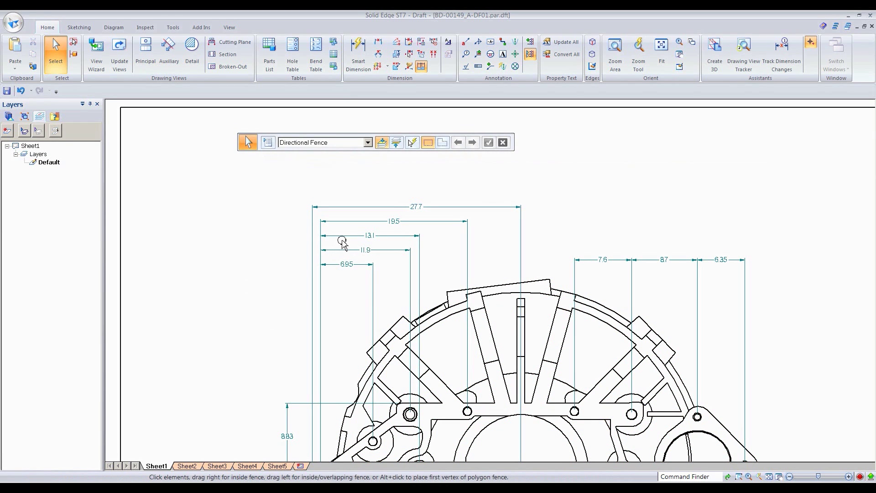
pyautogui.moveTo(345, 236); pyautogui.dragTo(343, 246)
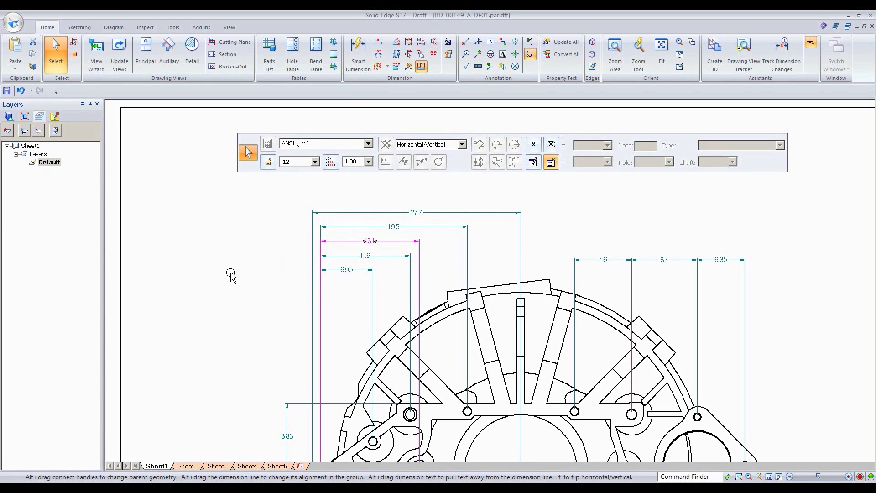
# Split the alignment set at the 13.1 dimension, keeping it grouped with the 27.7 and 19.5 dimensions.
pyautogui.rightClick(345, 245)
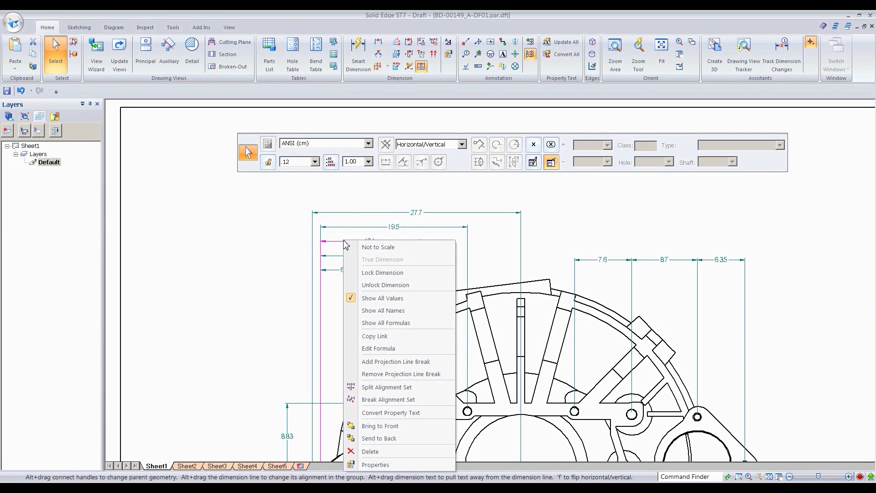
pyautogui.click(388, 387)
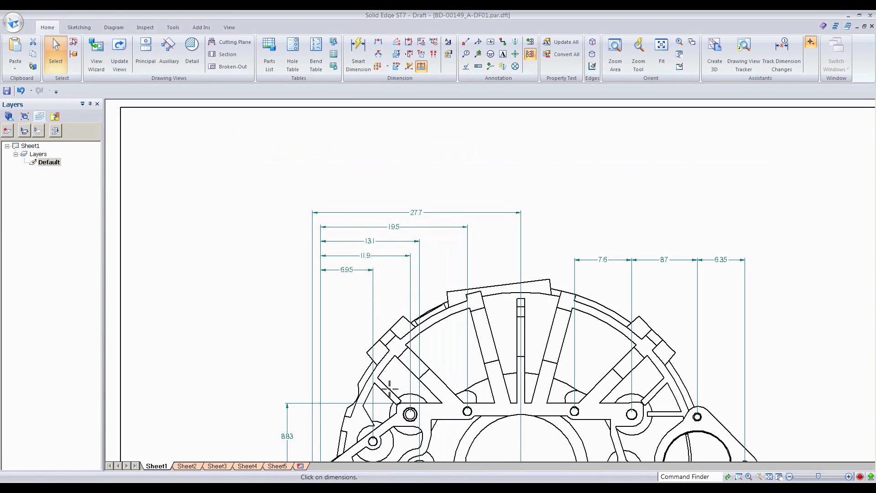
pyautogui.click(365, 241)
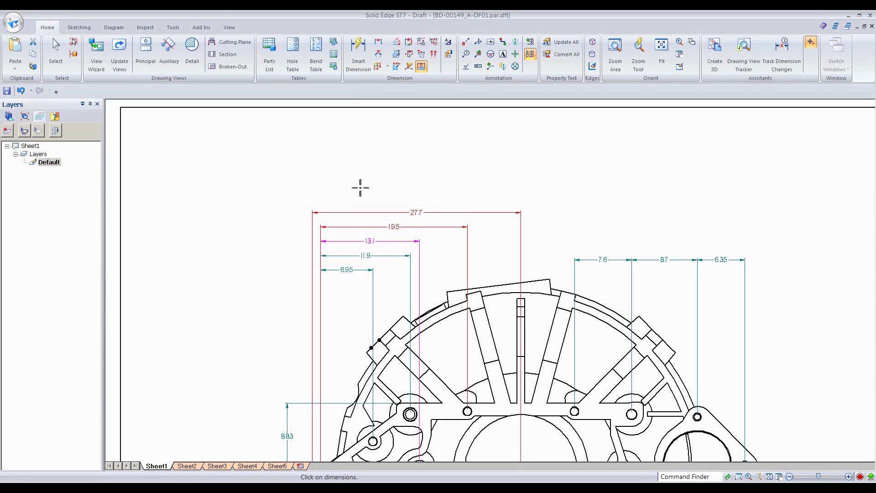
pyautogui.click(361, 241)
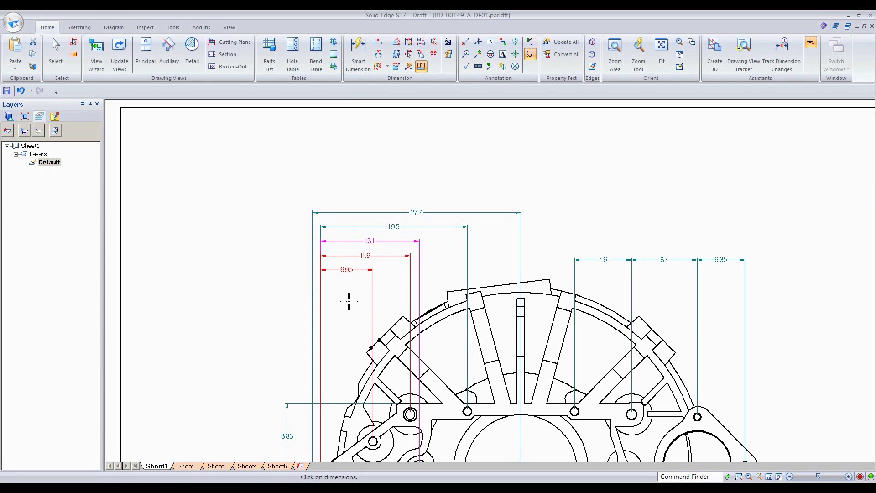
pyautogui.press('Escape')
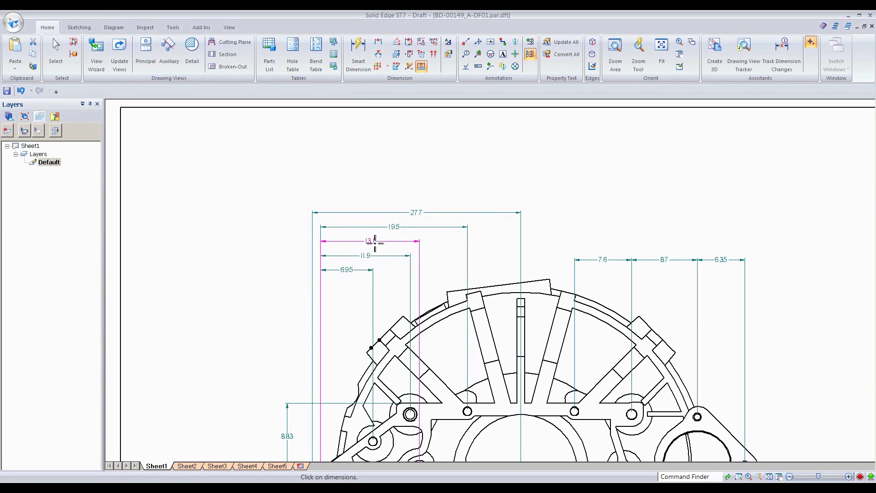
pyautogui.click(365, 248)
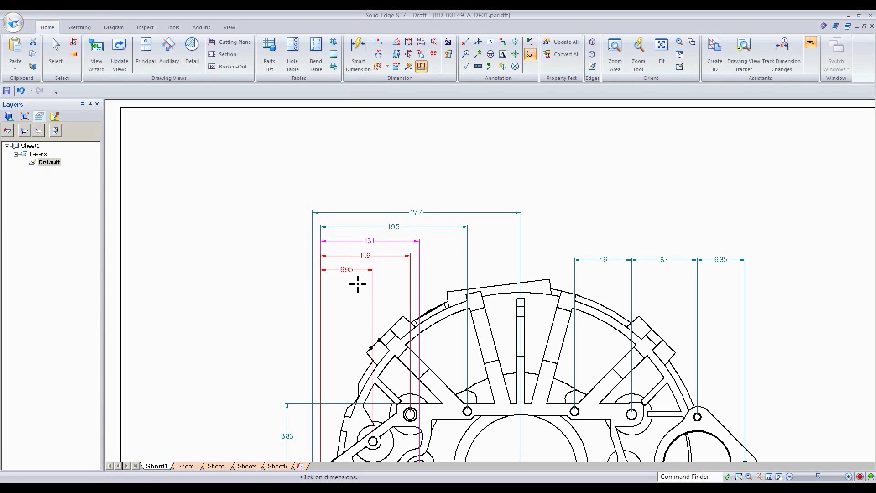
pyautogui.click(313, 293)
pyautogui.click(357, 254)
pyautogui.click(350, 213)
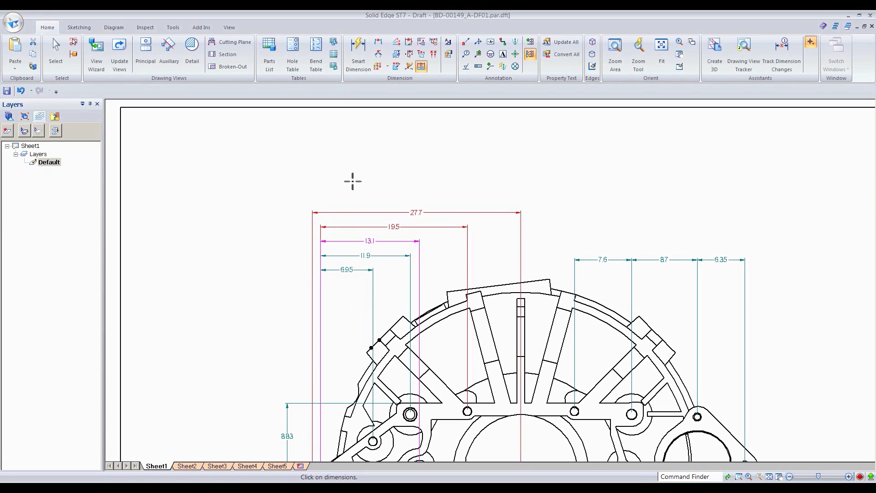
pyautogui.click(349, 255)
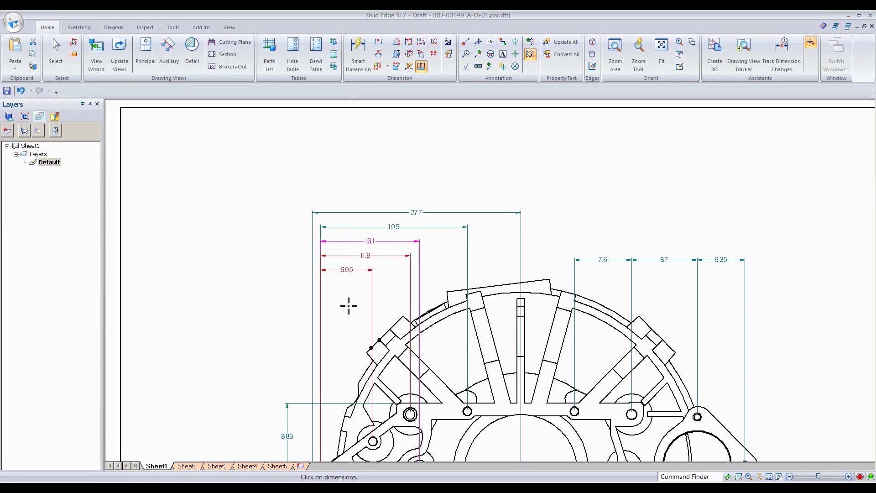
pyautogui.click(373, 213)
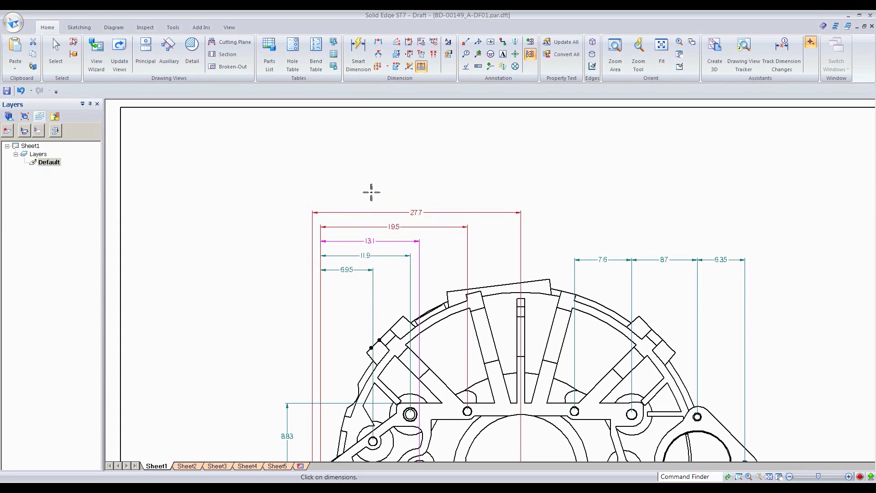
pyautogui.press('Escape')
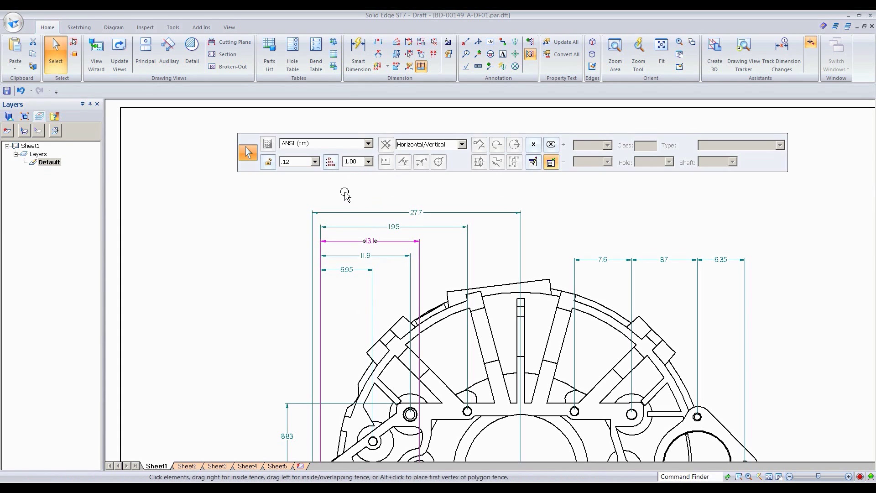
# Move the 27.7, 19.5 and 13.1 set up, and reposition it and the 11.9 and 6.95 set independently.
pyautogui.moveTo(347, 213); pyautogui.dragTo(353, 192)
pyautogui.click(268, 228)
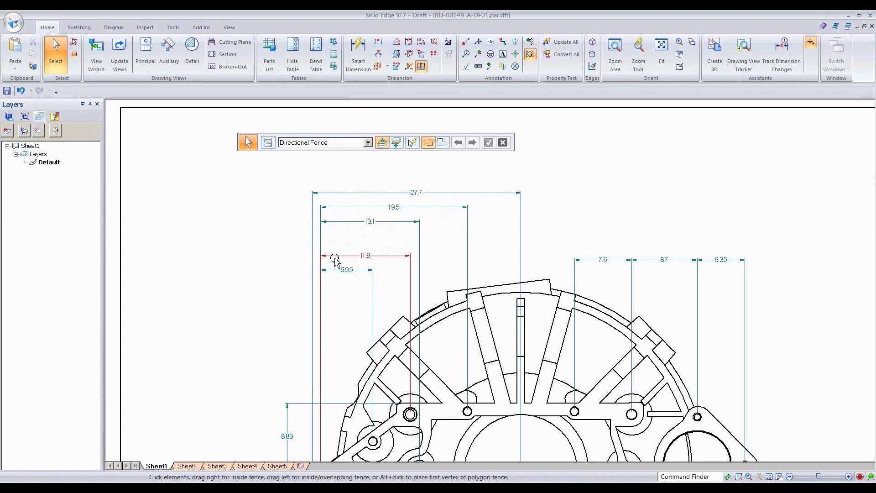
pyautogui.moveTo(334, 259)
pyautogui.mouseDown()
pyautogui.moveTo(341, 282)
pyautogui.moveTo(344, 258)
pyautogui.mouseUp()
pyautogui.click(280, 249)
pyautogui.moveTo(346, 194); pyautogui.dragTo(347, 185)
pyautogui.click(279, 228)
# Move the 11.9 and 6.95 set back up against the 13.1 dimension to rejoin all five into one alignment set.
pyautogui.moveTo(343, 255); pyautogui.dragTo(335, 236)
pyautogui.click(267, 241)
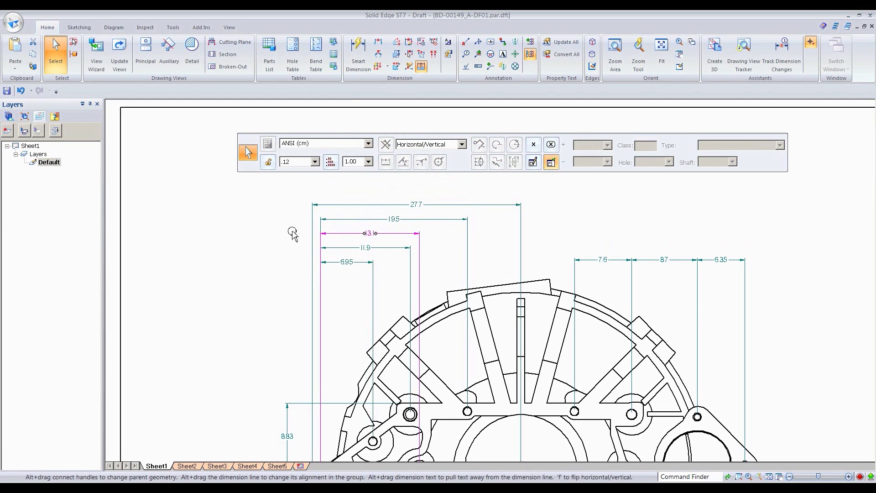
pyautogui.click(271, 235)
# Split the set at the 13.1 dimension, grouping it with 11.9 and 6.95, and move that lower group down.
pyautogui.click(340, 234)
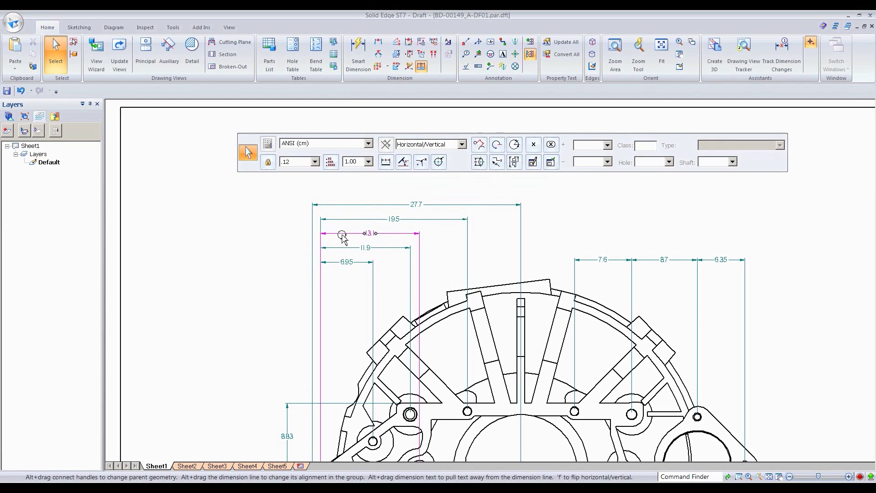
pyautogui.rightClick(340, 233)
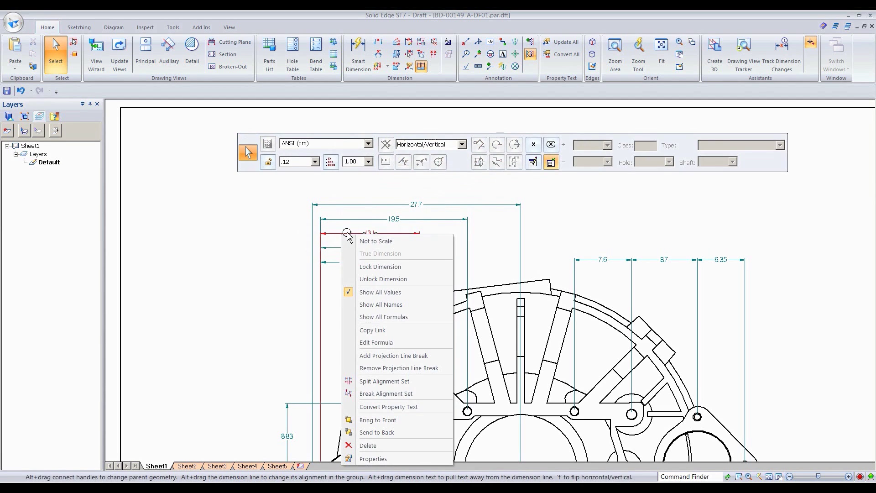
pyautogui.click(369, 384)
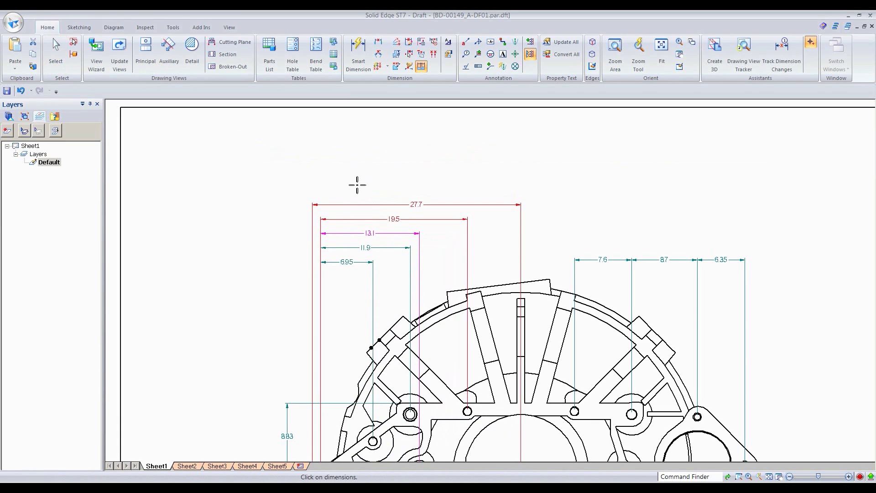
pyautogui.click(354, 247)
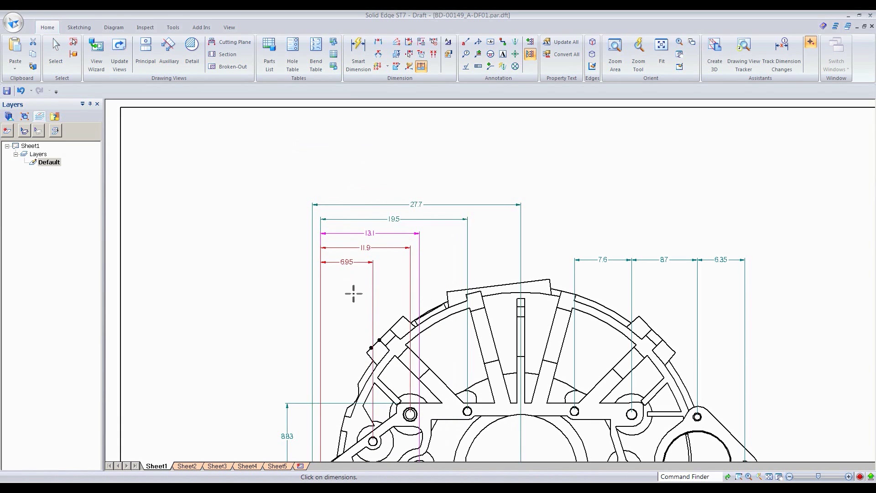
pyautogui.rightClick(353, 294)
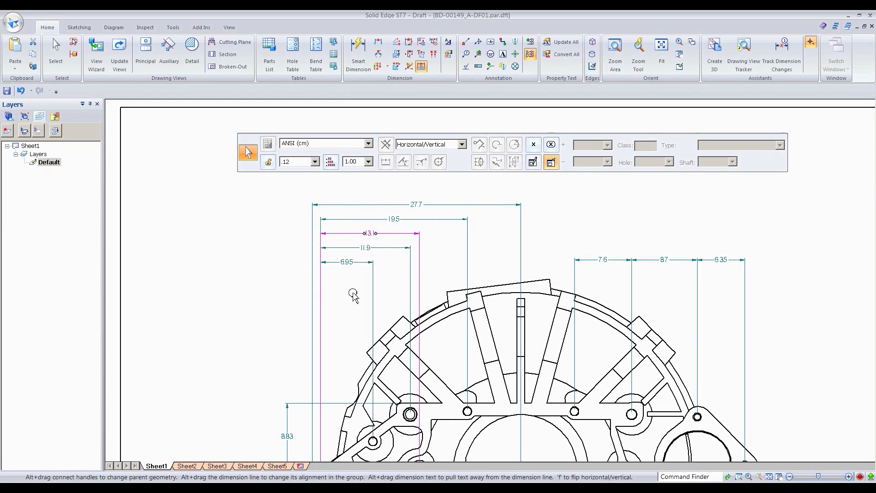
pyautogui.moveTo(345, 235); pyautogui.dragTo(342, 254)
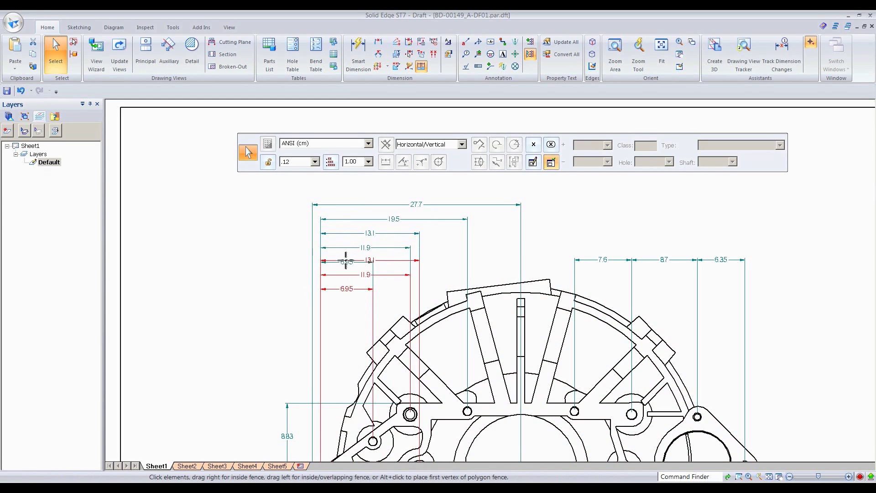
pyautogui.click(267, 260)
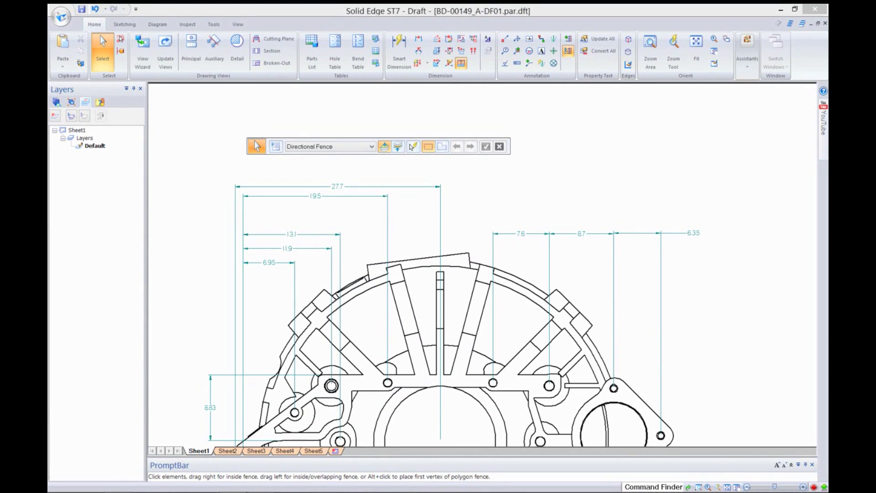